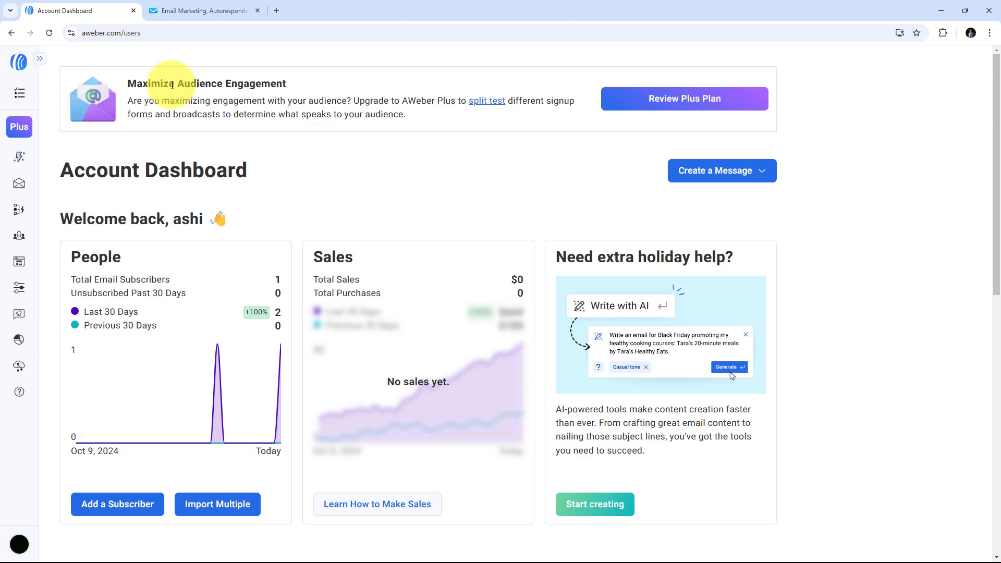
- Switch between the AWeber and GetResponse tabs, finishing on the GetResponse dashboard
click(192, 11)
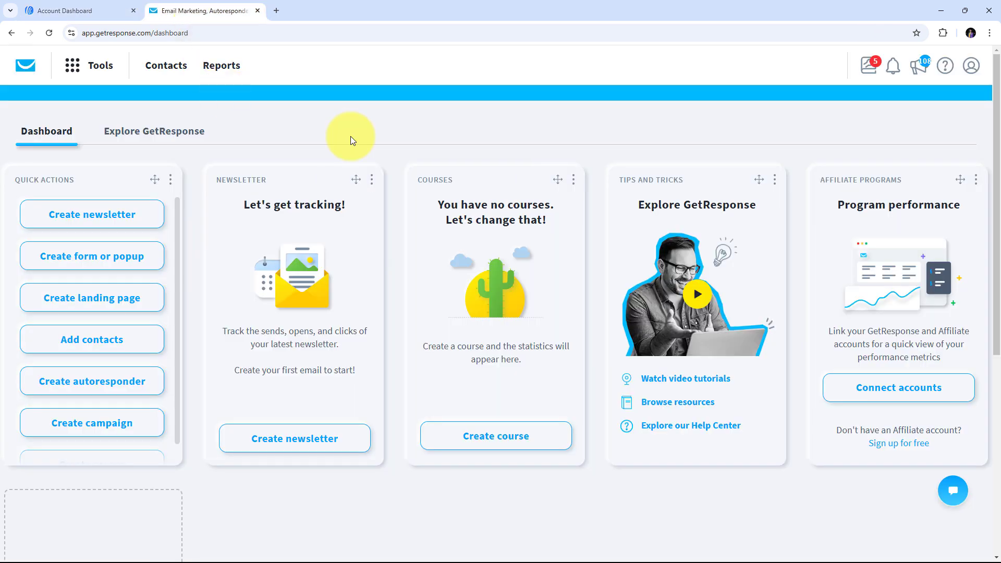
click(93, 11)
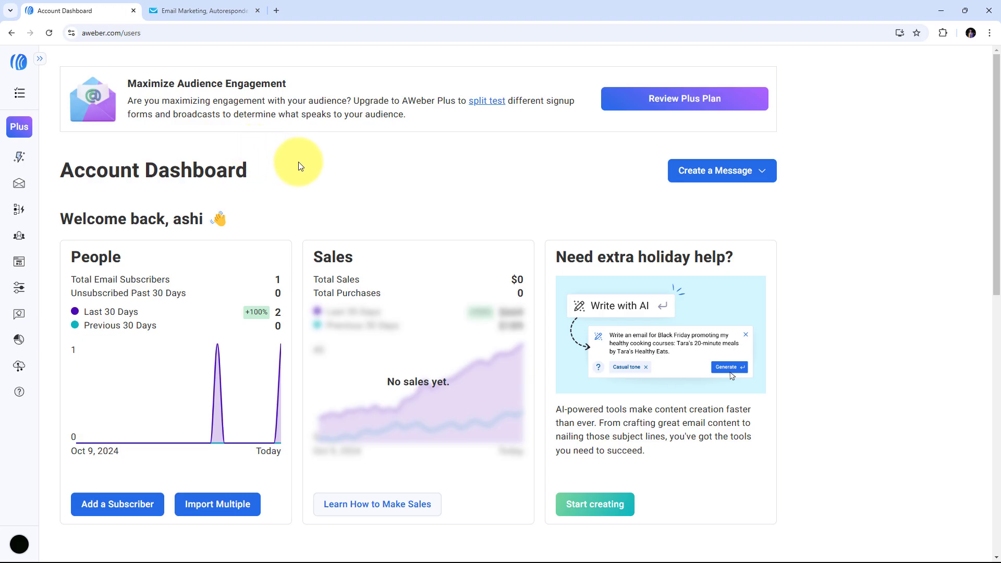
click(240, 11)
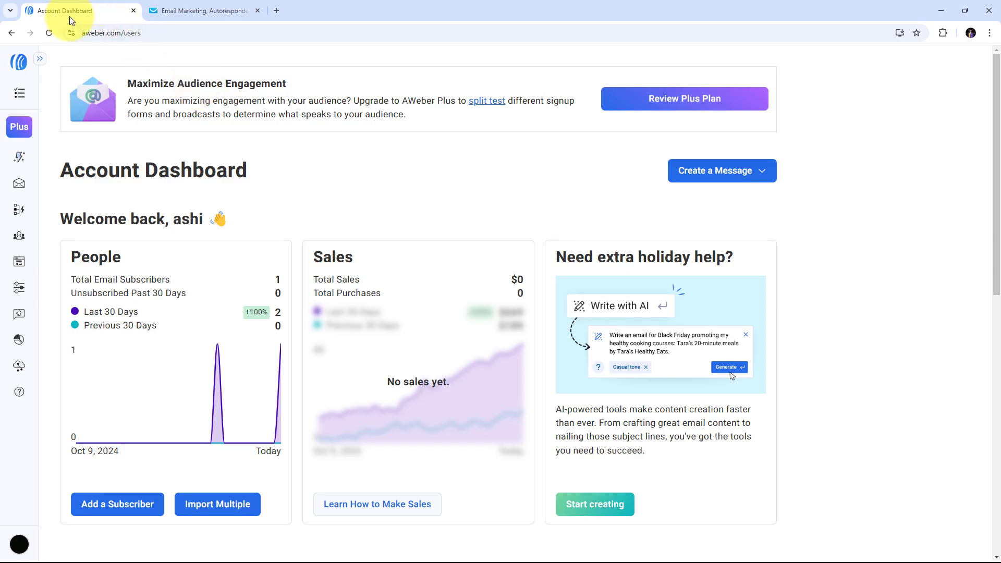
click(162, 13)
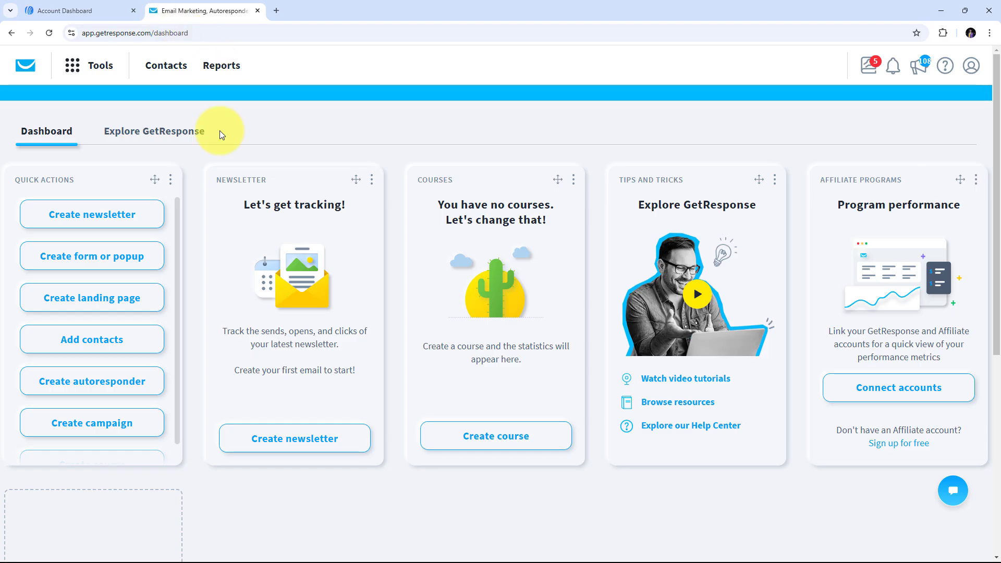
- Load pabbly.com/connect in a new Chrome tab
click(276, 11)
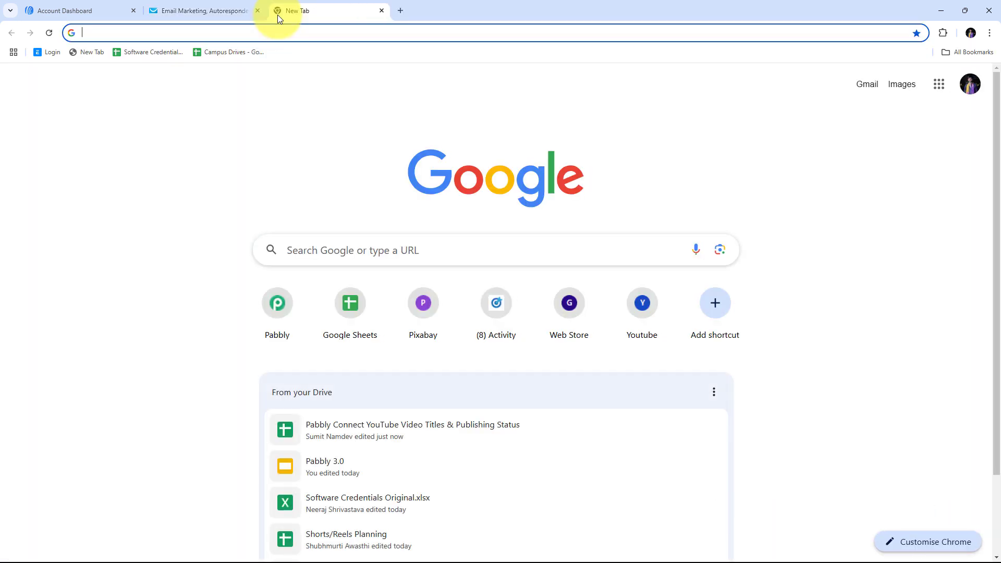
text(pabbly.c)
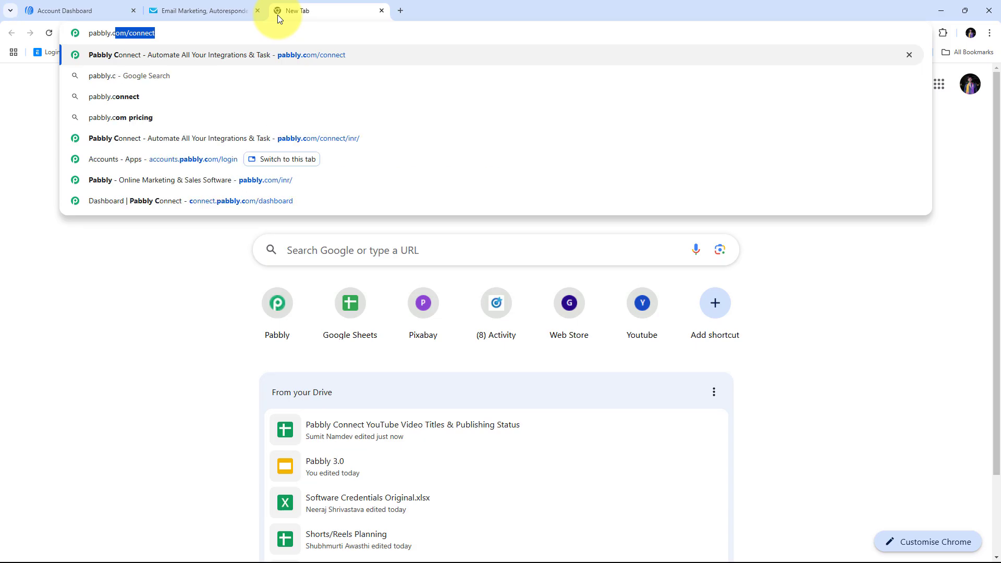
text(om/conne)
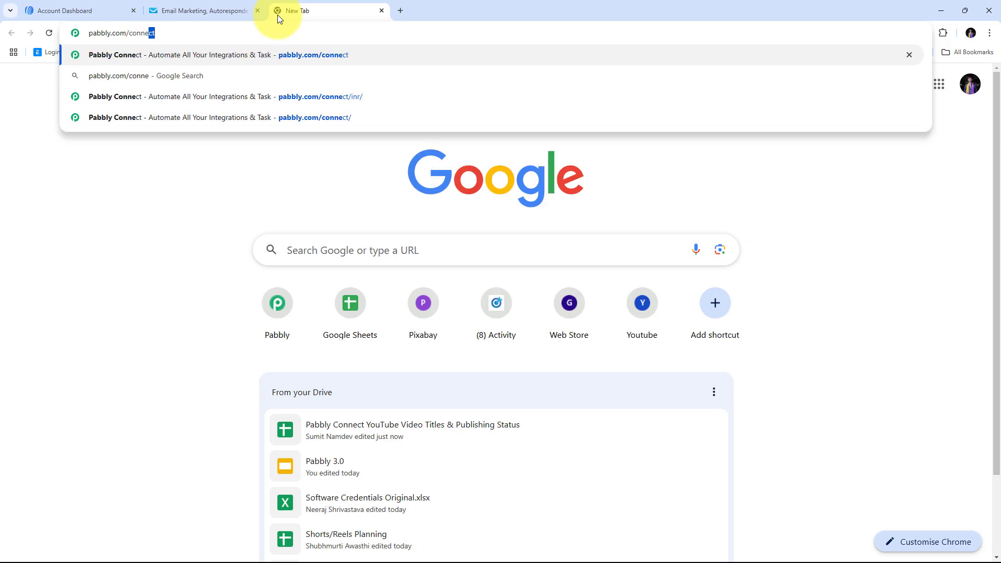
text(ct)
key(Return)
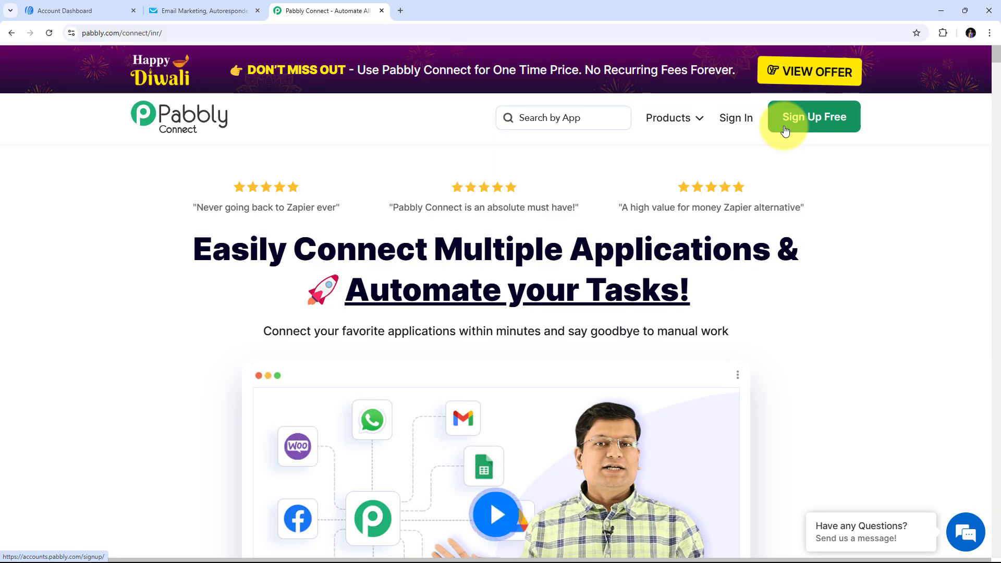
- Sign in to Pabbly and launch Pabbly Connect from the All Pabbly Apps page
click(739, 125)
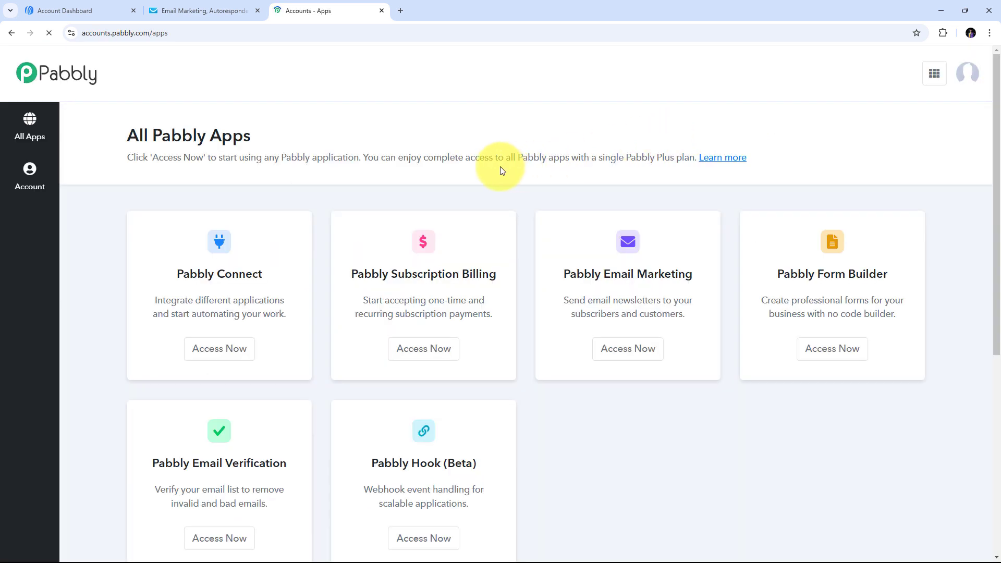
scroll(279, 195, down, 2)
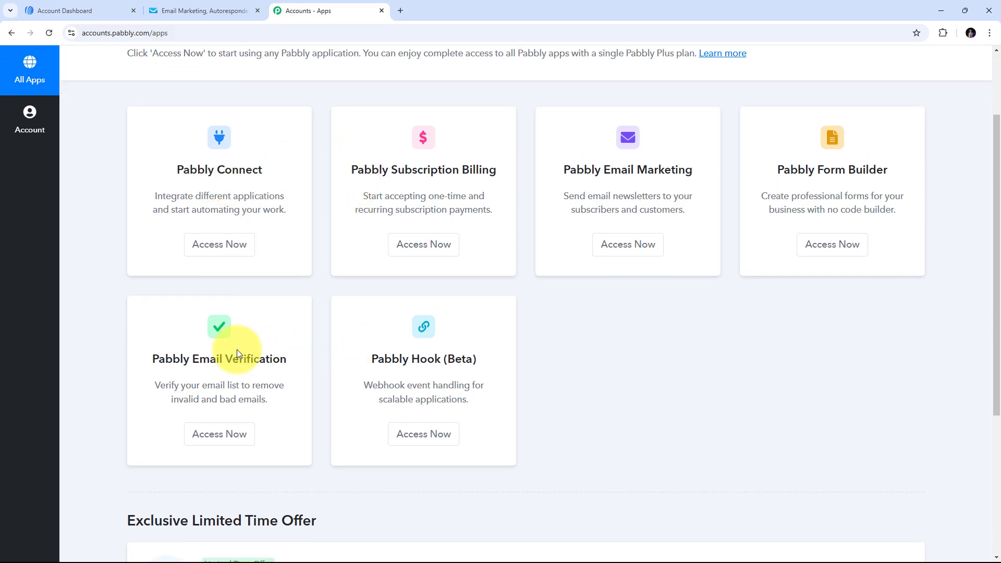
drag(178, 169, 267, 175)
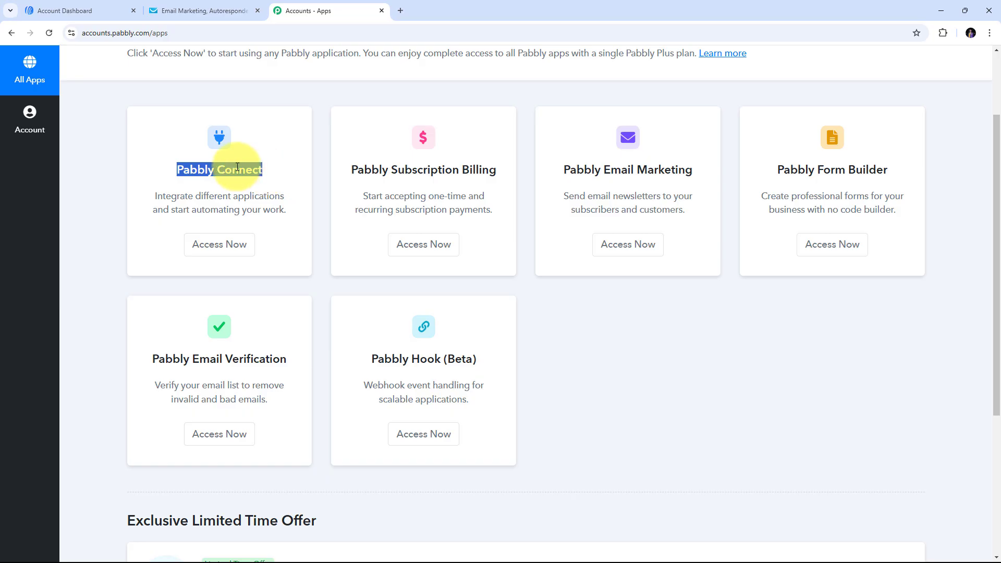
click(219, 249)
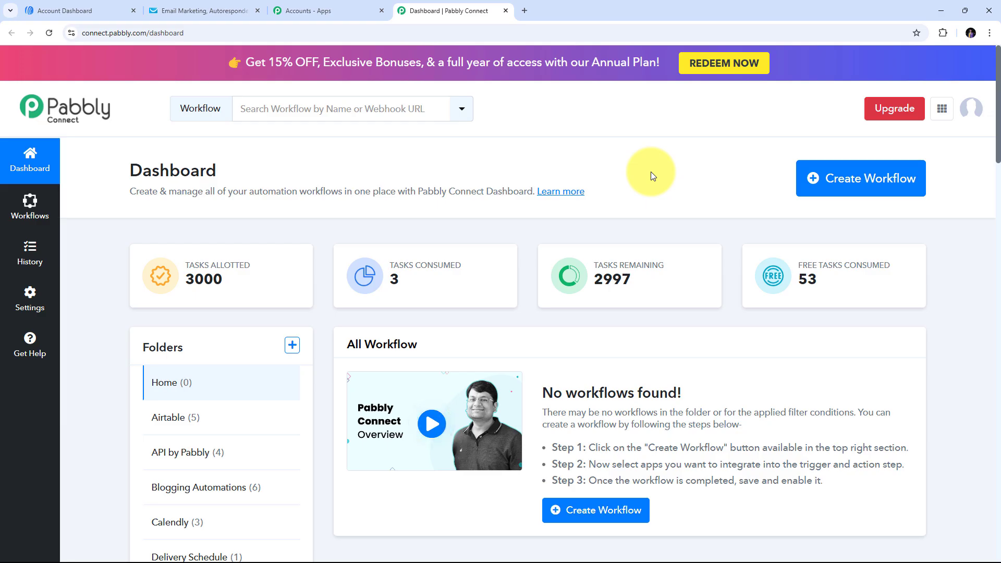
- Create a workflow by pasting the name 'Create GetResponse Contact for AWeber Subscriber' and keeping folder Home
click(856, 180)
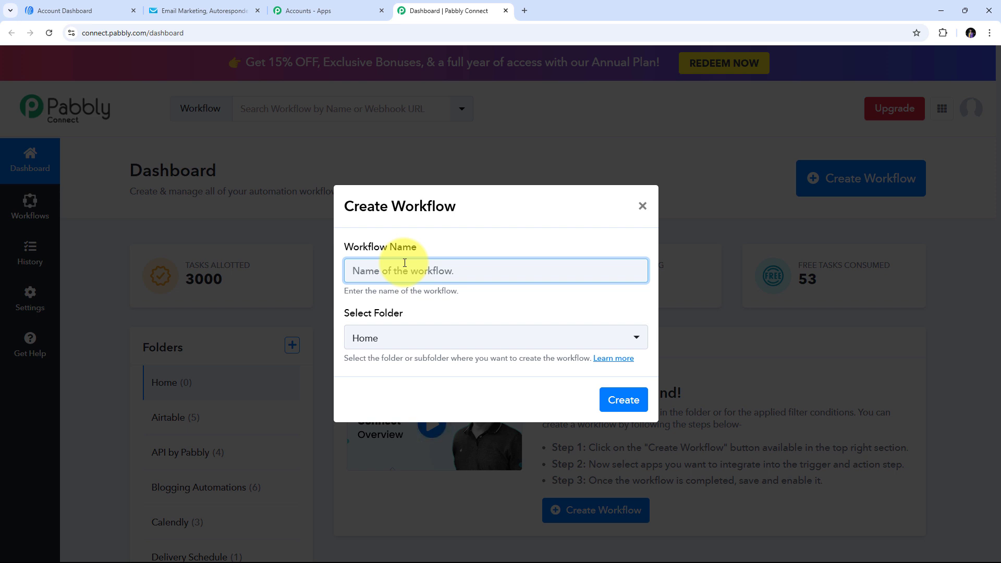
text(Create GetResponse Contact for AWeber Subscriber)
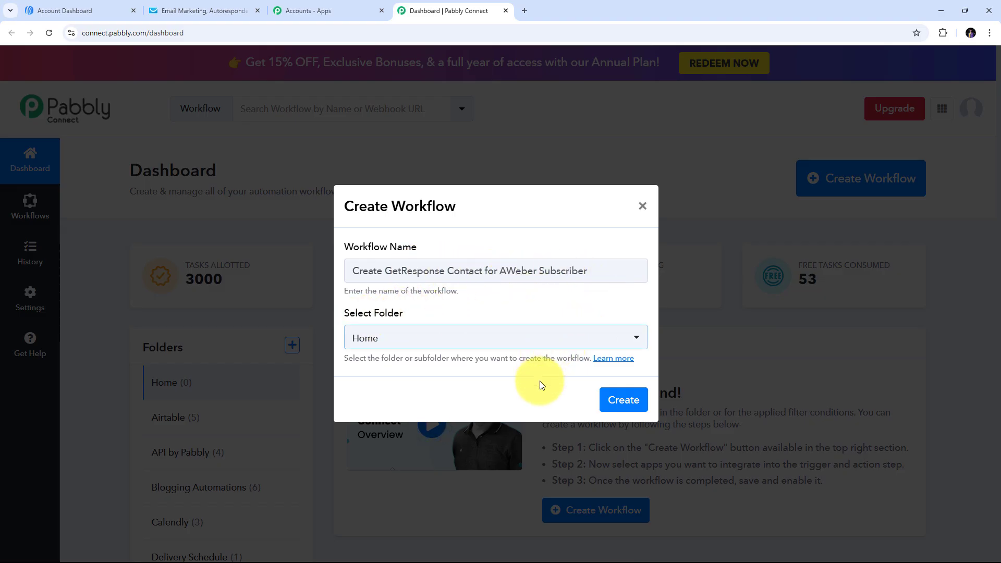
click(619, 405)
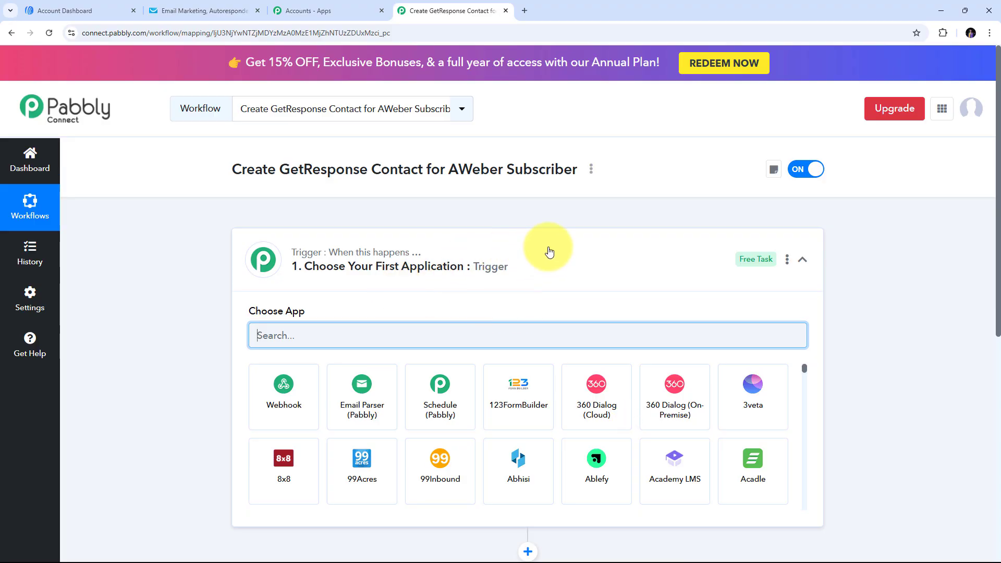
scroll(567, 244, down, 3)
scroll(365, 224, up, 2)
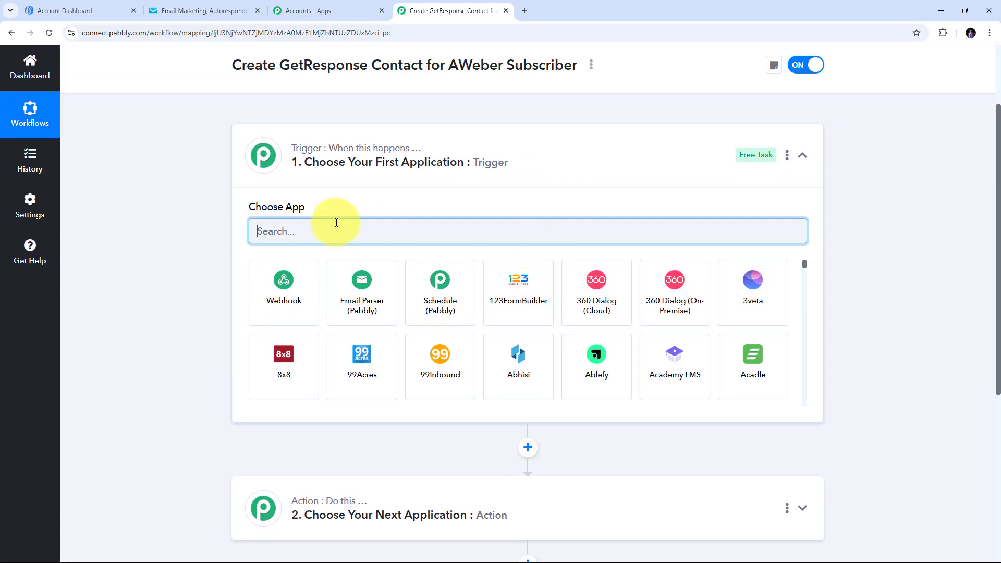
scroll(336, 223, down, 1)
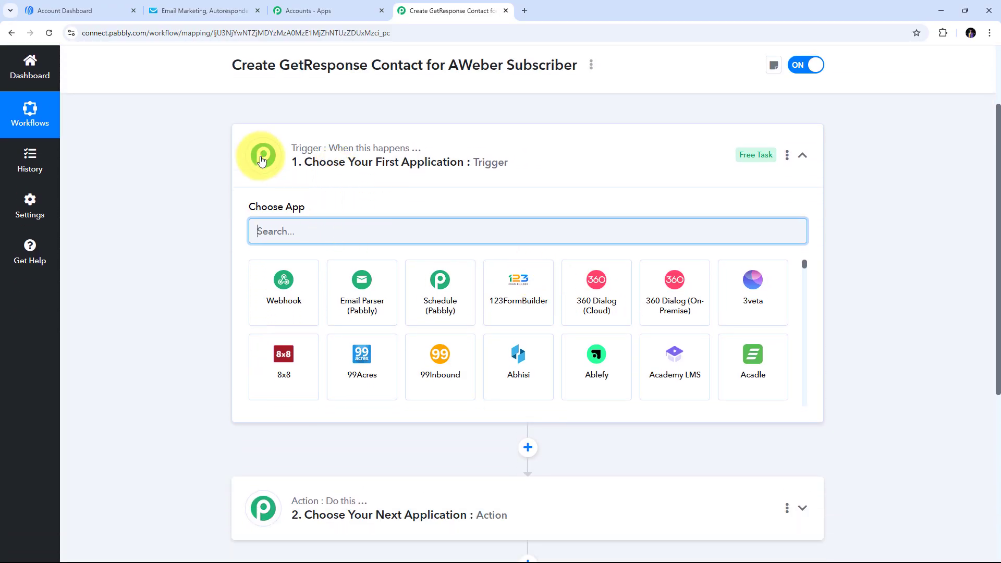
mouse_move(315, 156)
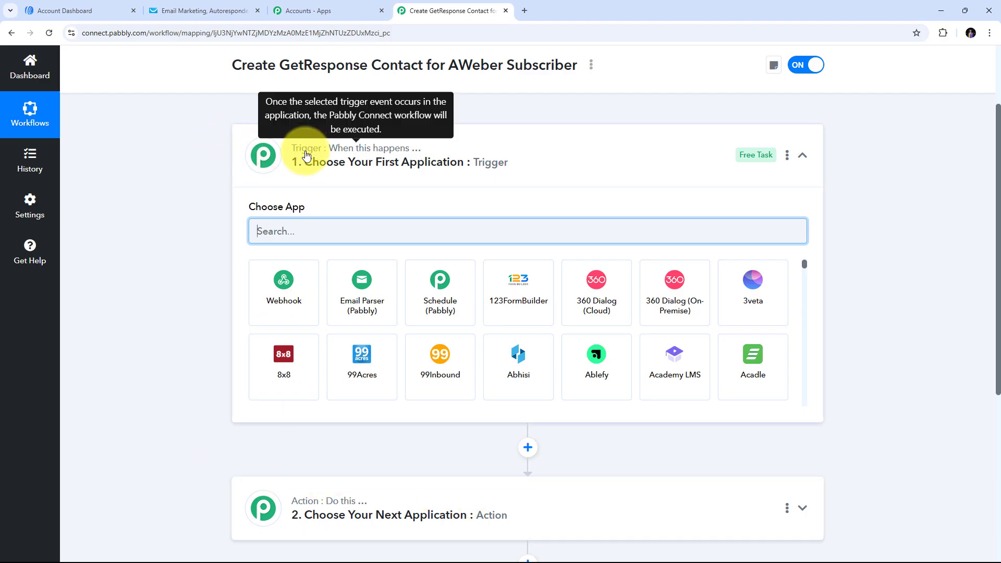
scroll(380, 156, down, 1)
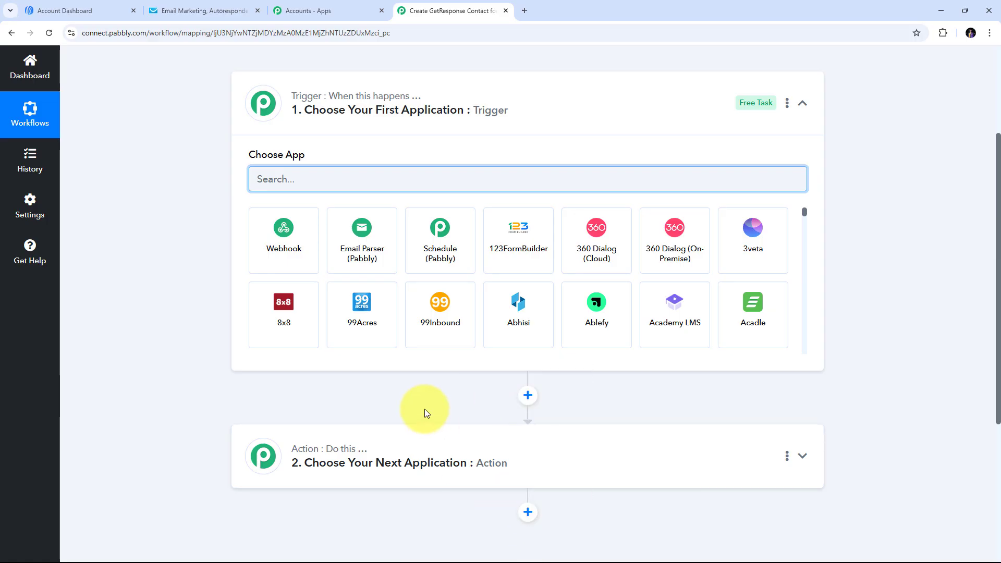
scroll(425, 409, up, 2)
mouse_move(300, 207)
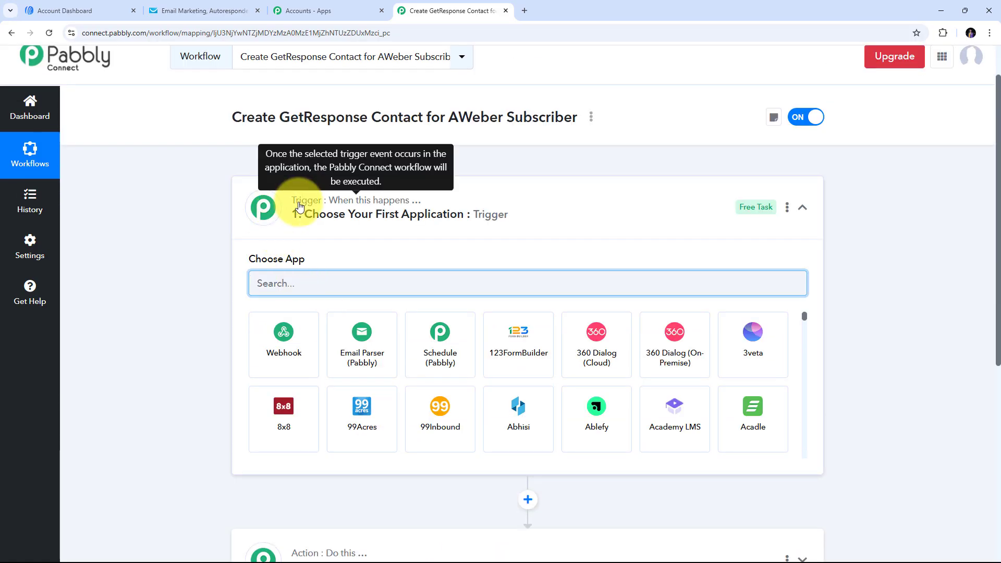
scroll(313, 208, down, 1)
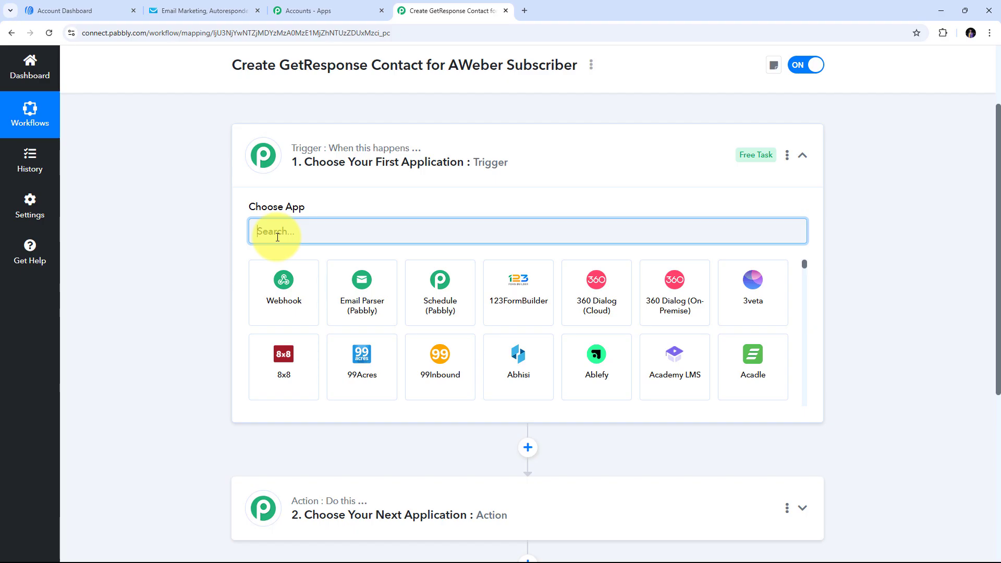
- Choose AWeber as the trigger app with the 'New Subscriber in a List' event
text(Aweber)
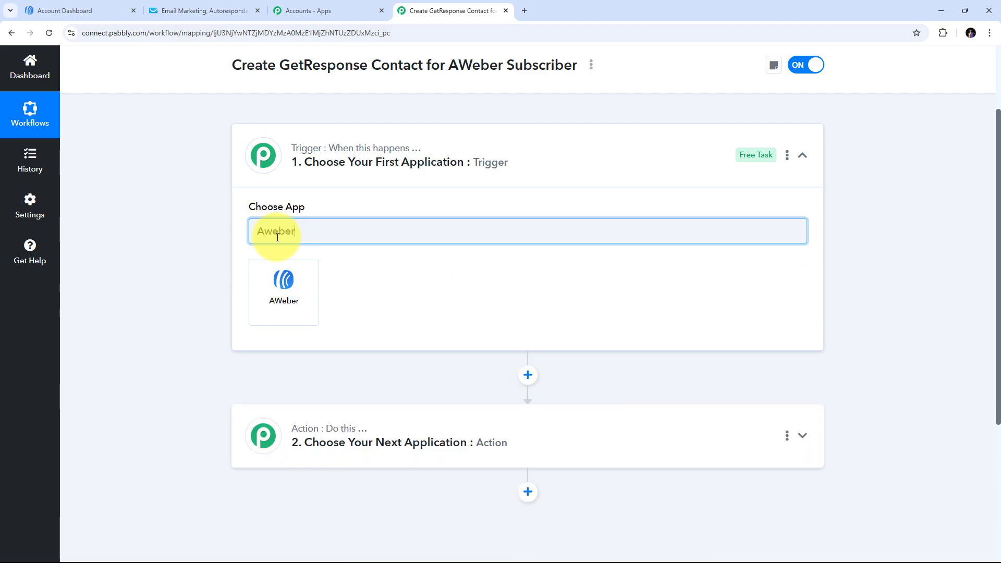
click(286, 292)
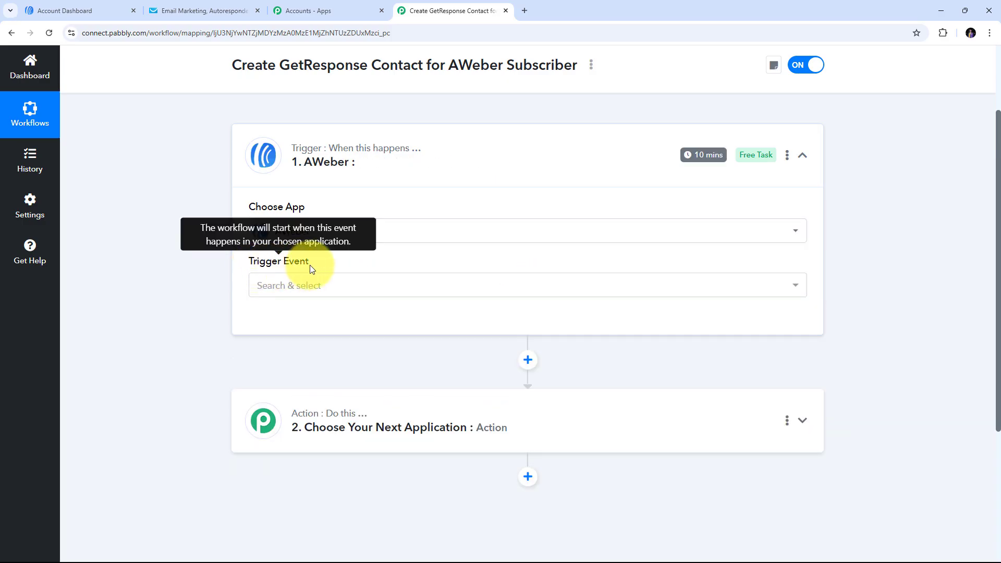
click(561, 291)
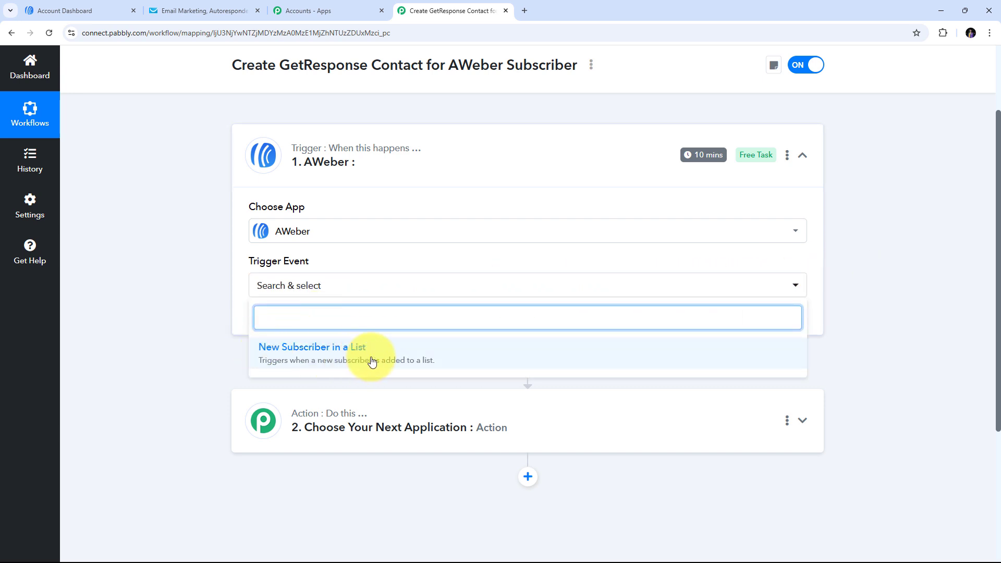
click(316, 360)
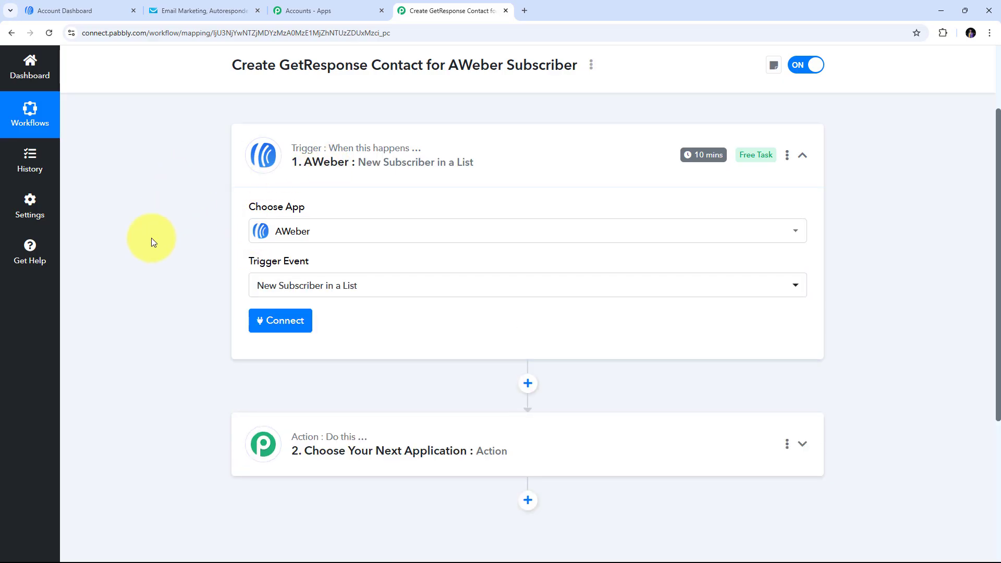
- Add a new AWeber connection, sign in with the account credentials, and allow access
click(284, 331)
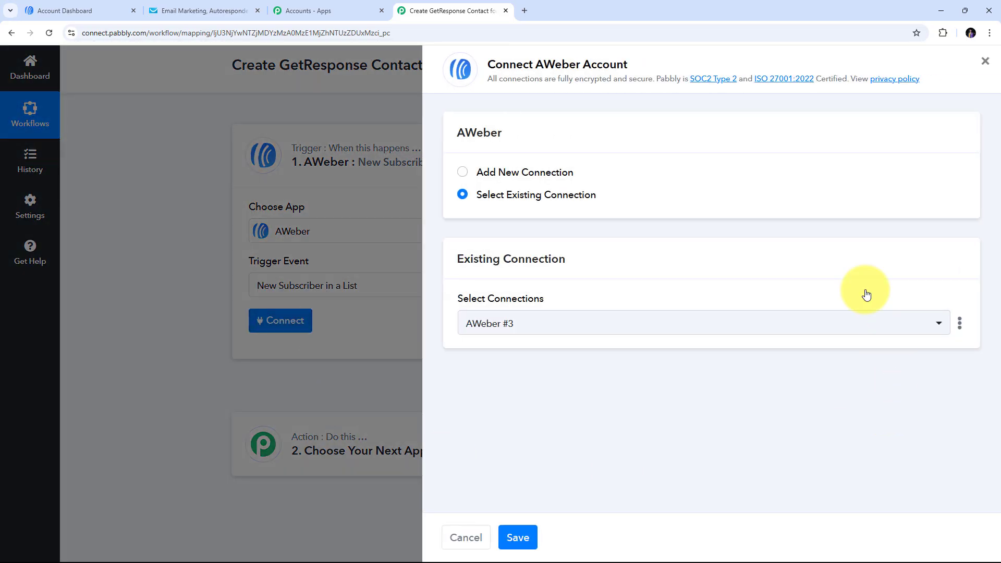
click(489, 173)
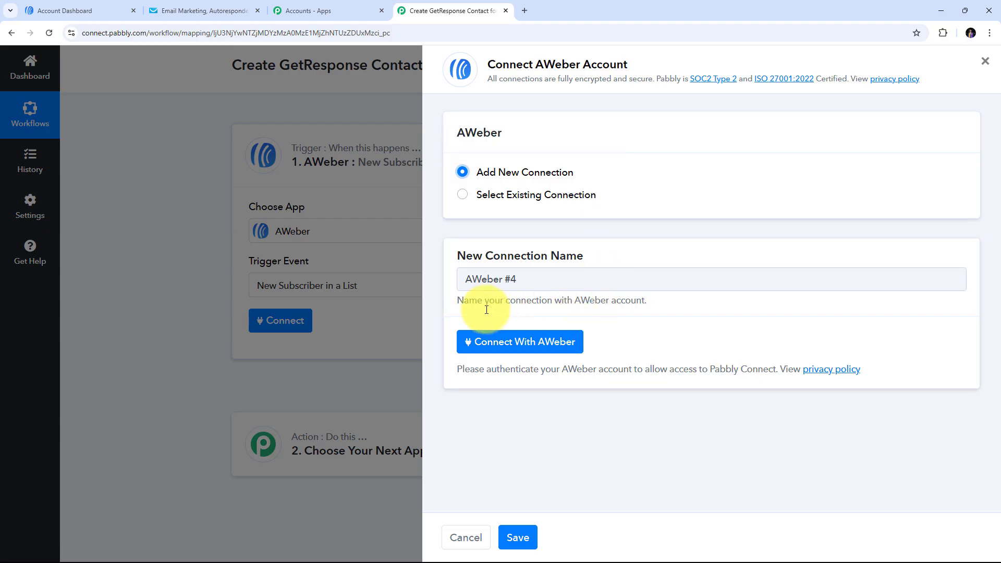
click(518, 344)
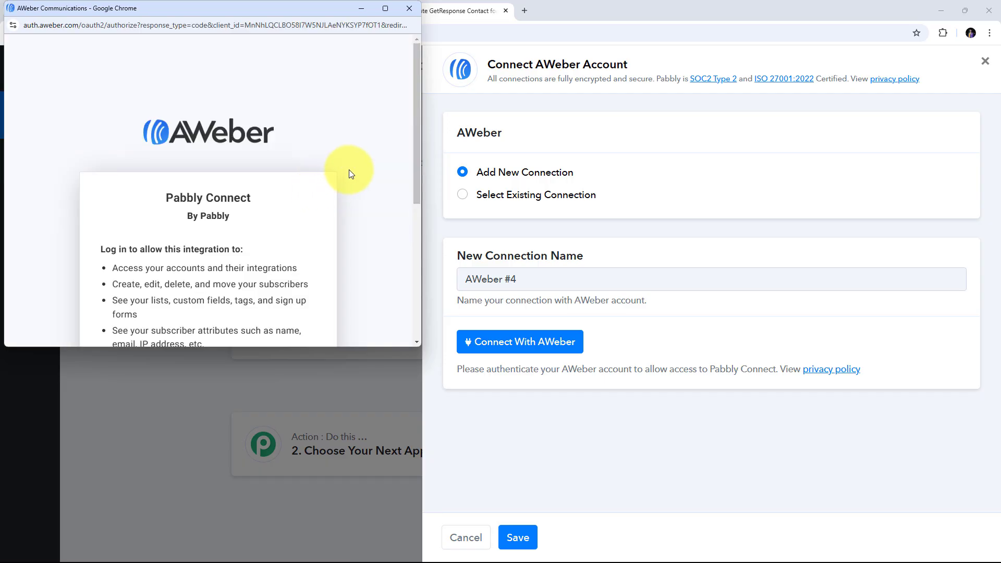
scroll(349, 170, down, 5)
click(216, 155)
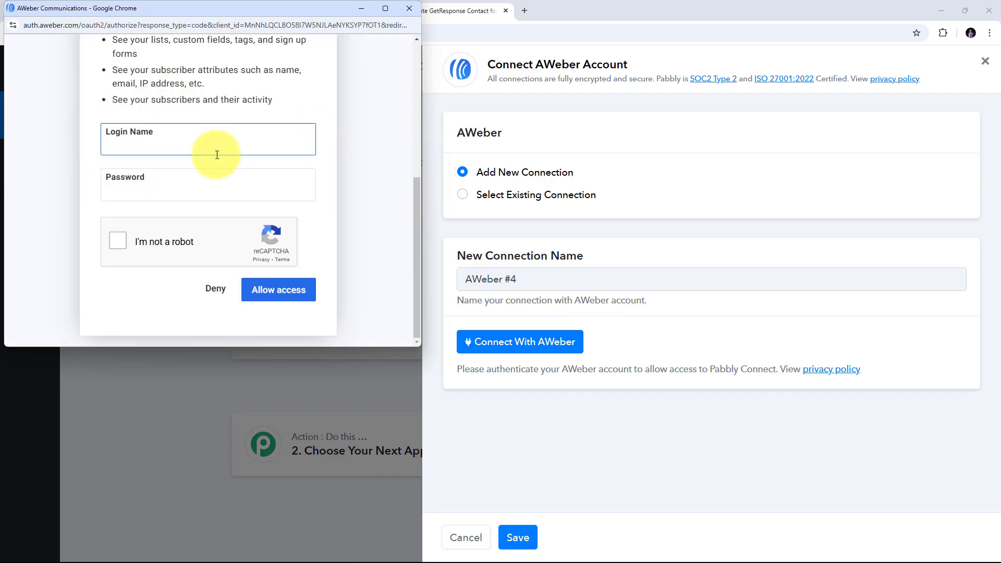
click(74, 139)
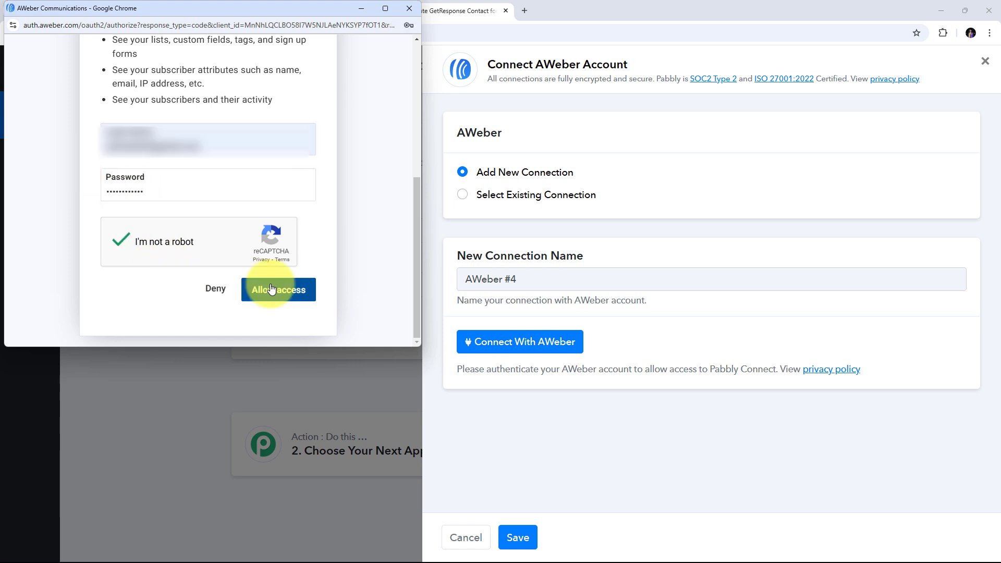
click(276, 290)
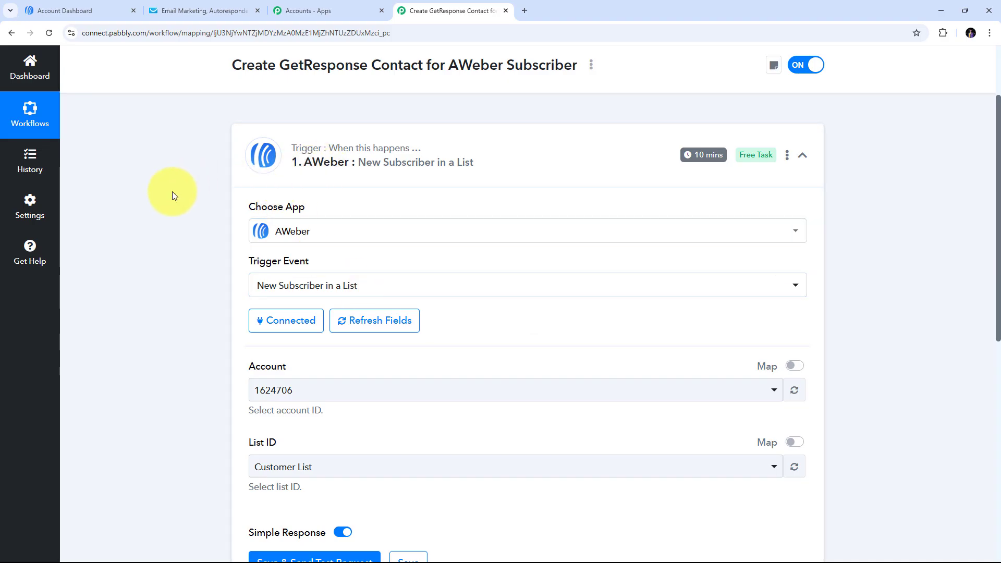
scroll(172, 192, down, 2)
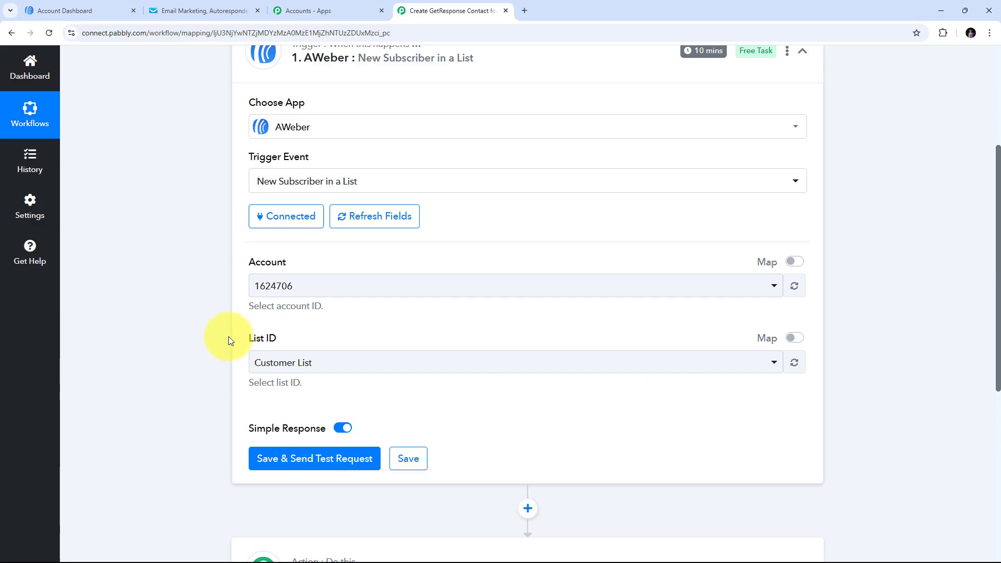
click(411, 290)
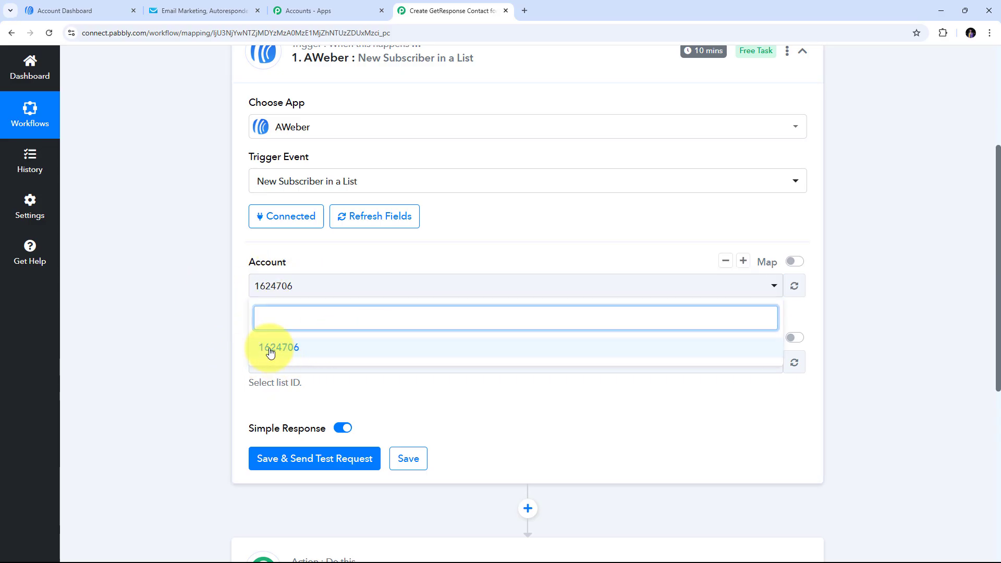
click(318, 350)
scroll(255, 289, down, 1)
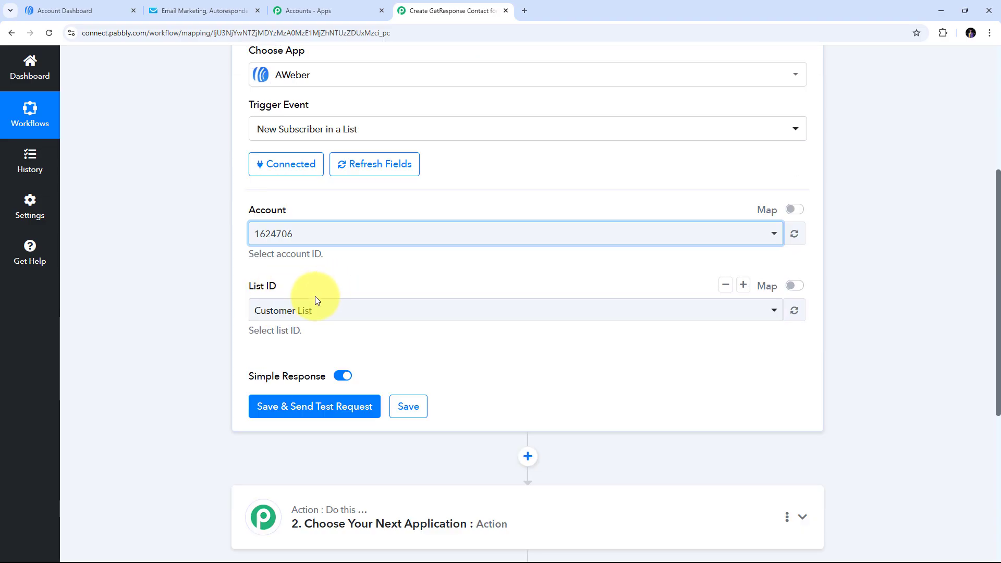
click(446, 316)
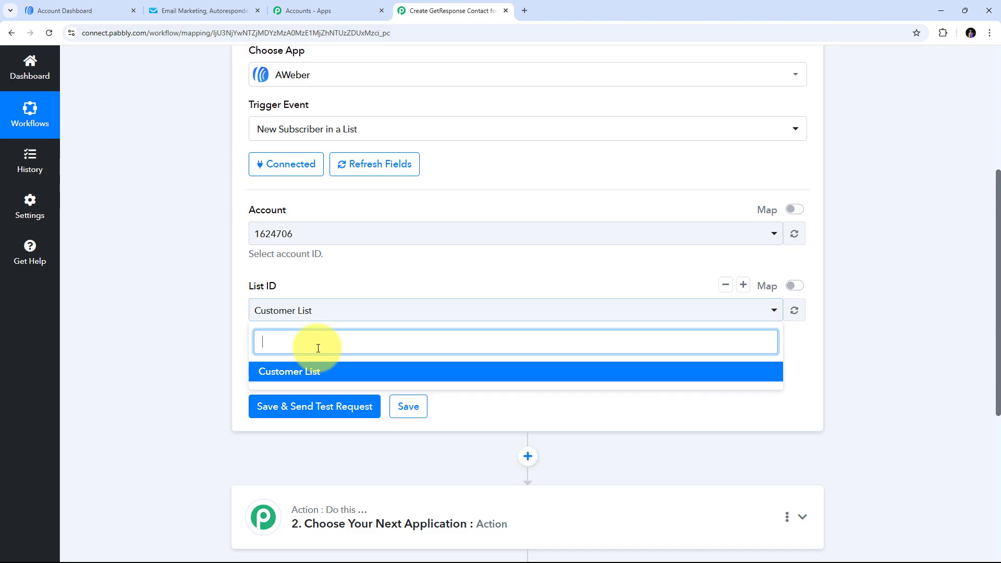
click(289, 373)
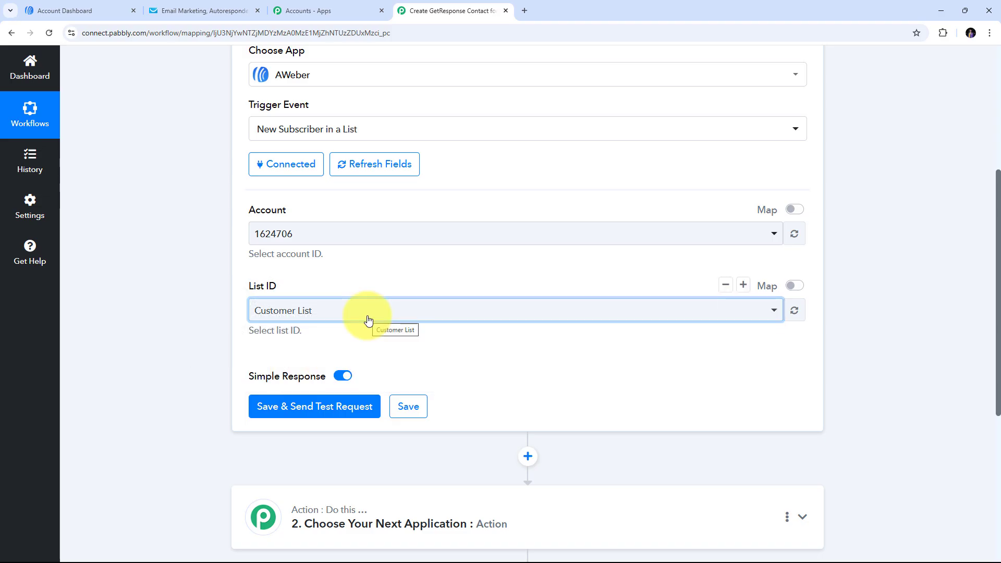
scroll(505, 342, up, 1)
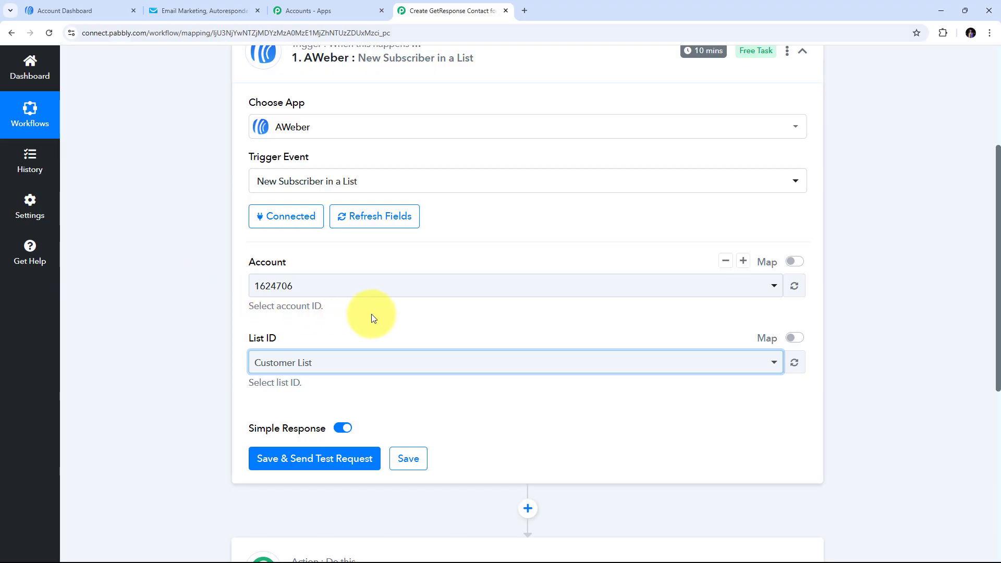
- On the My Web Form tab, enter the test subscriber's first name, last name and email
click(98, 16)
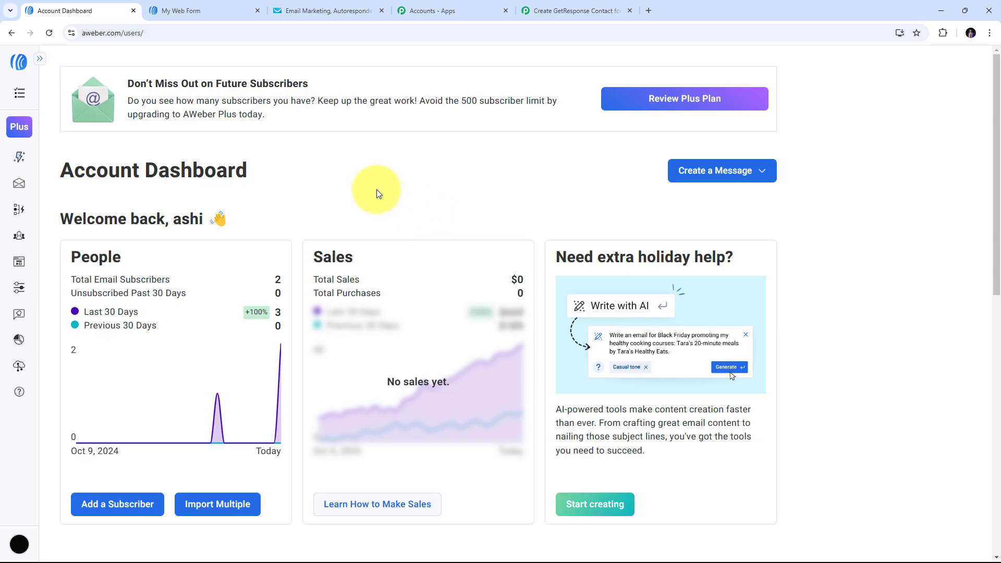
click(196, 17)
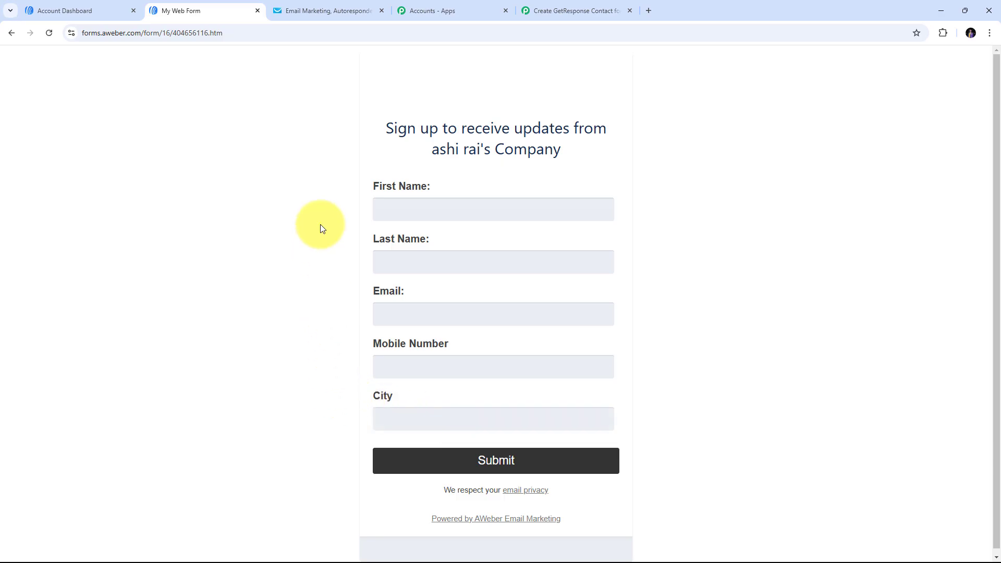
click(400, 215)
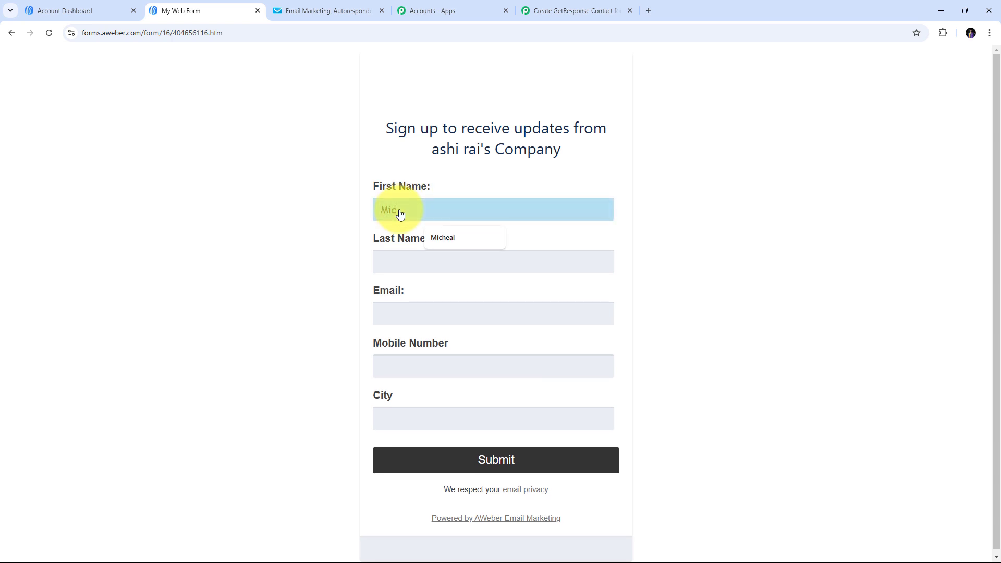
key(Tab)
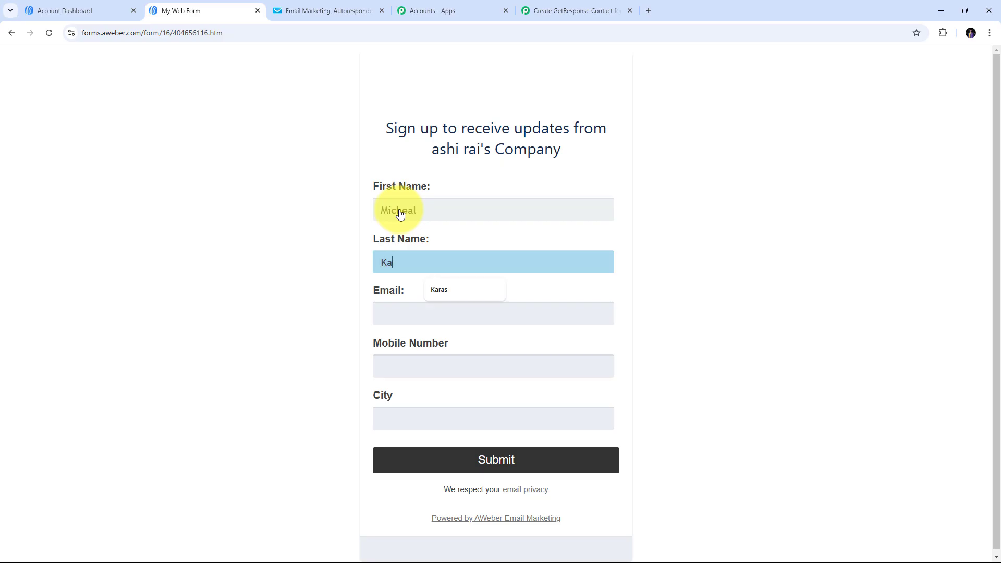
key(Tab)
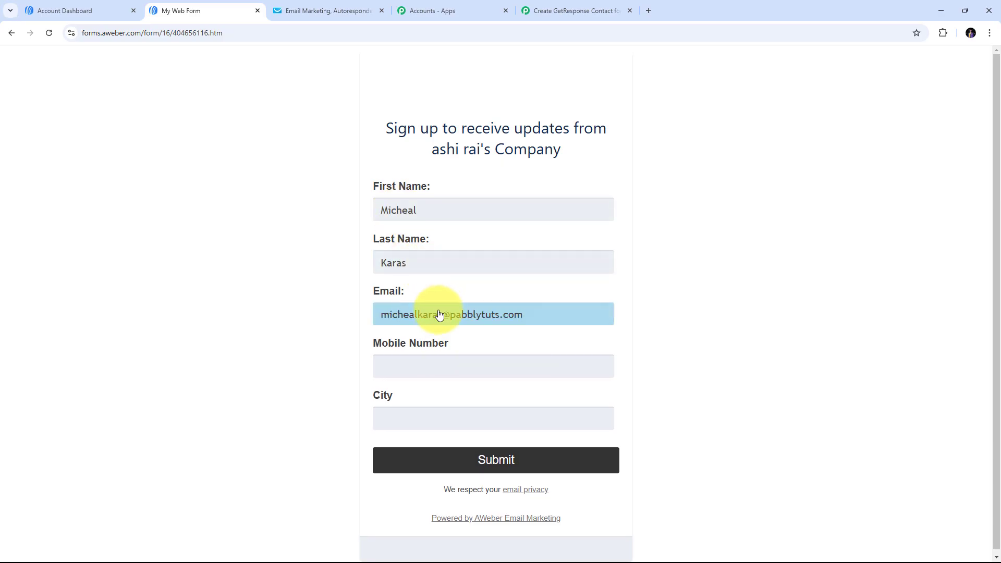
- Add the subscriber's mobile number and city Indore, then submit the form
scroll(425, 317, down, 1)
click(412, 364)
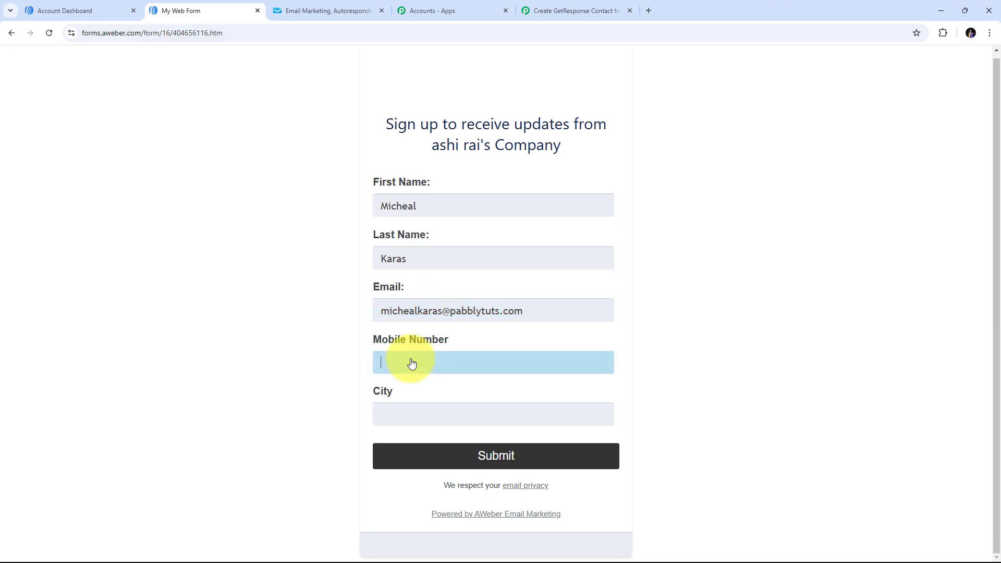
key(Tab)
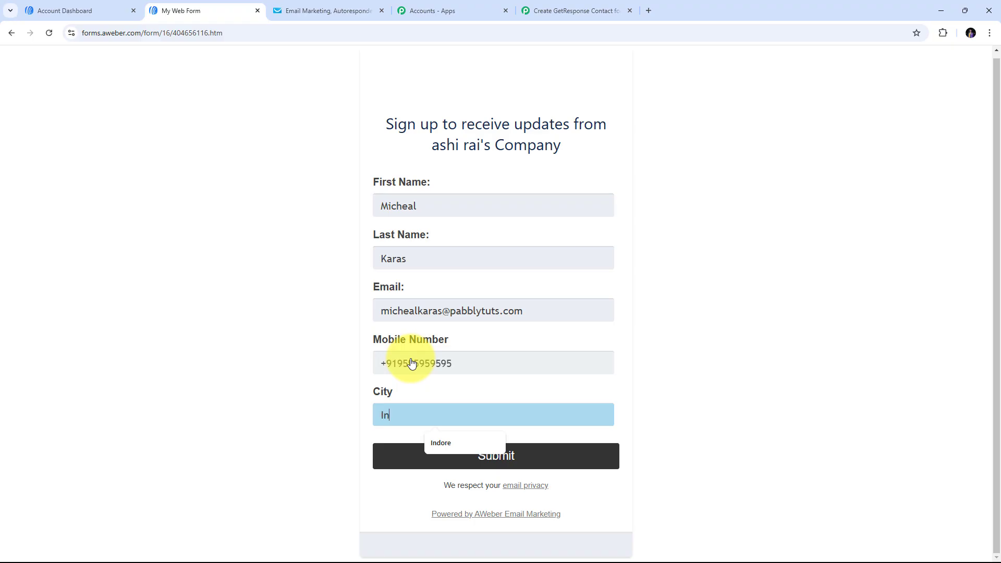
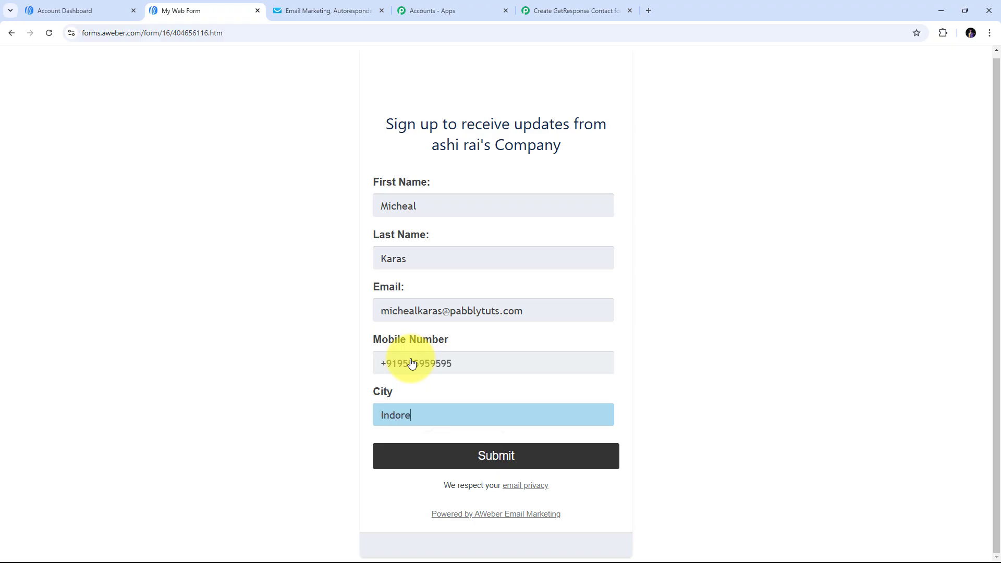
click(323, 331)
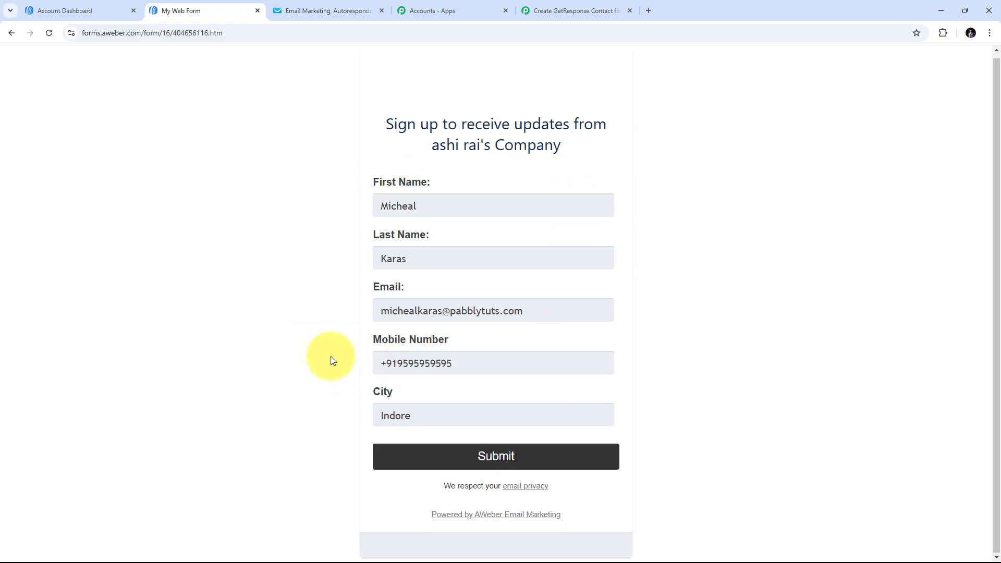
click(506, 456)
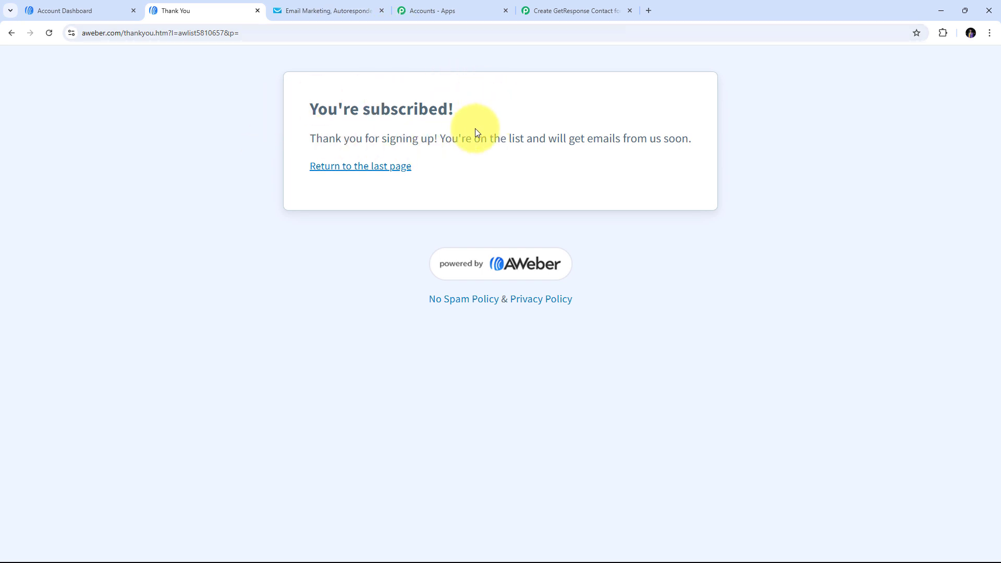
- Open AWeber's Subscribers list and expand the new test subscriber's details
click(89, 10)
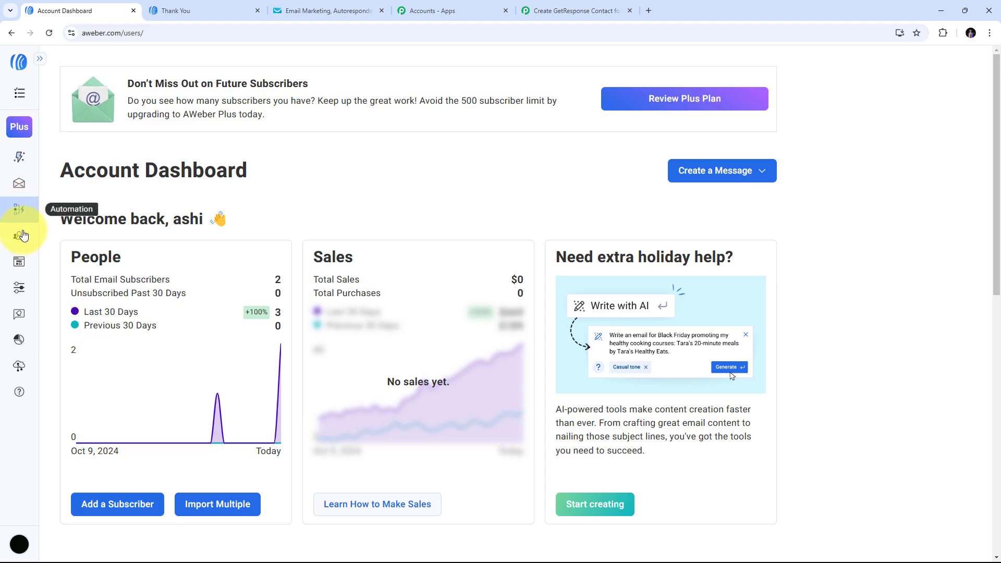
mouse_move(22, 238)
click(53, 256)
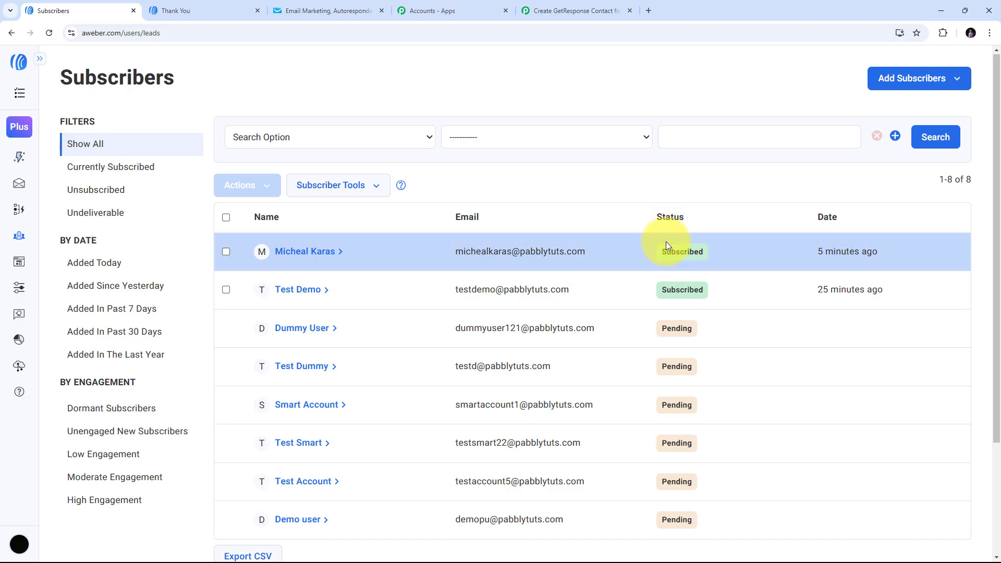
click(309, 253)
- Scroll through the subscriber details and highlight the saved mobile number
scroll(508, 233, down, 2)
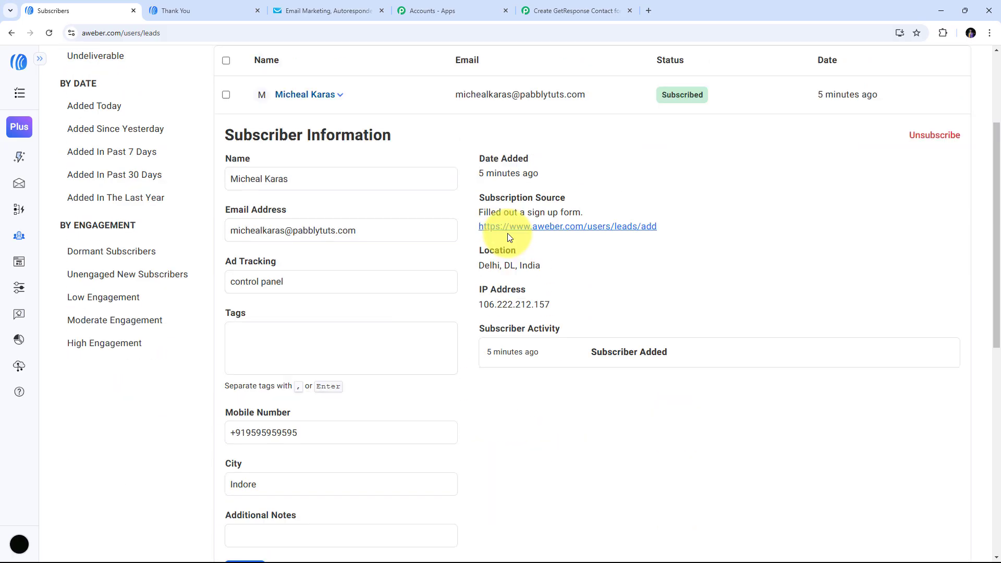
scroll(527, 199, down, 1)
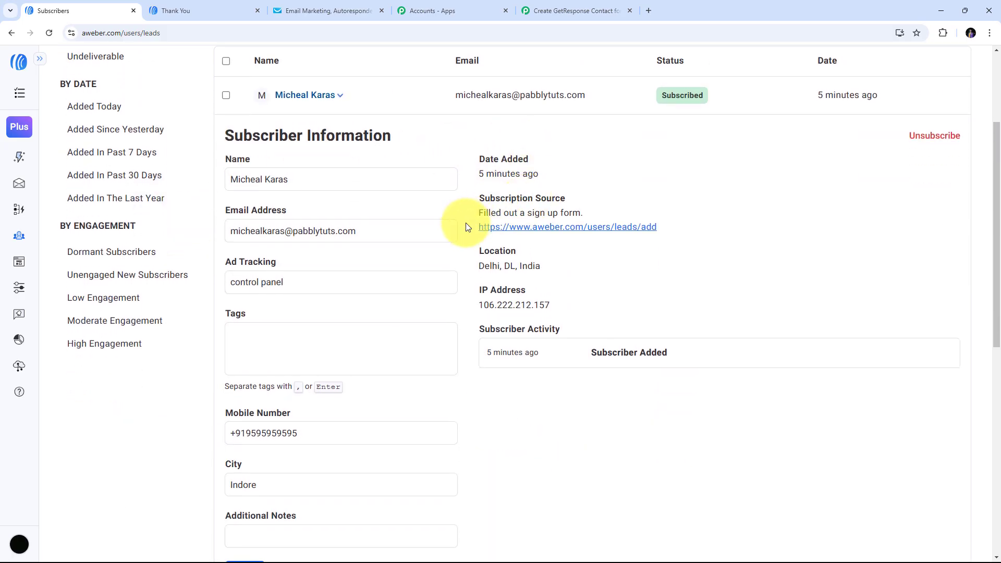
scroll(465, 223, down, 1)
scroll(466, 224, up, 2)
scroll(466, 224, down, 3)
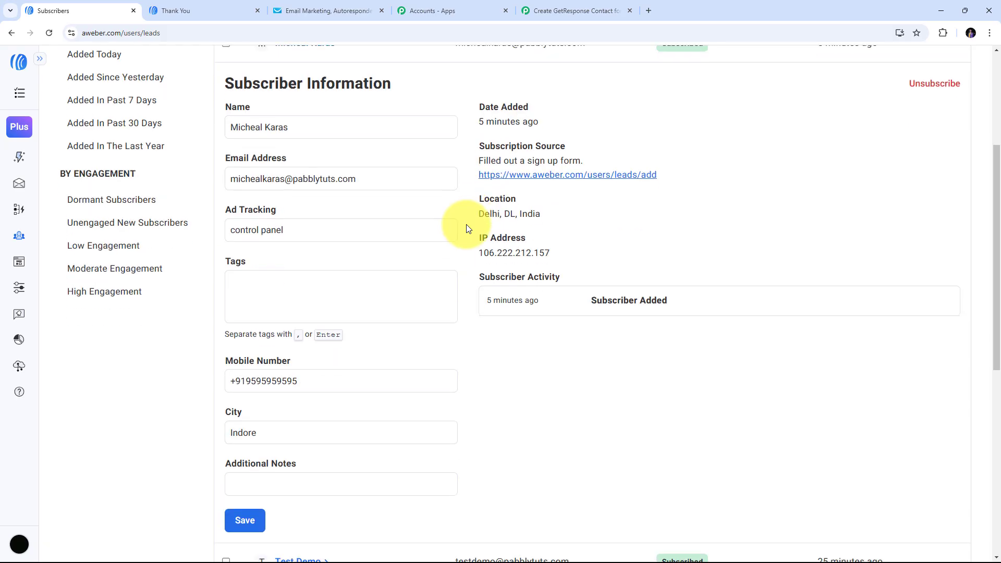
drag(336, 328, 217, 329)
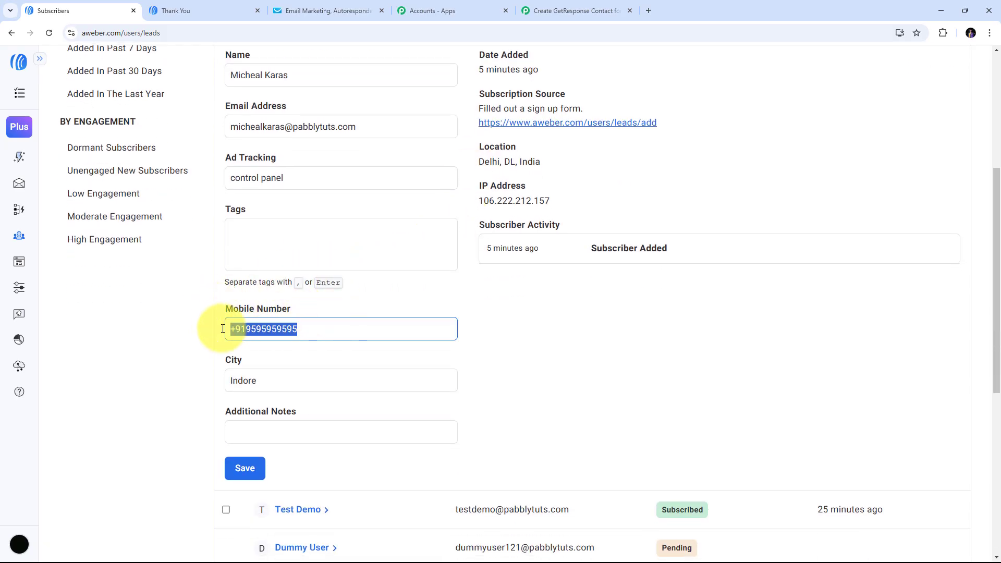
click(456, 304)
scroll(455, 304, up, 2)
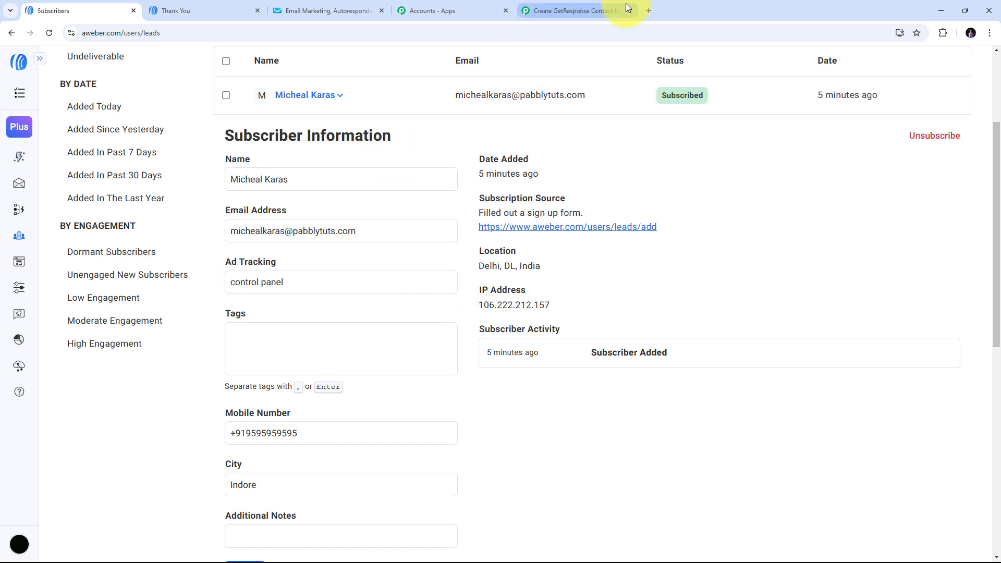
click(554, 11)
scroll(500, 207, down, 2)
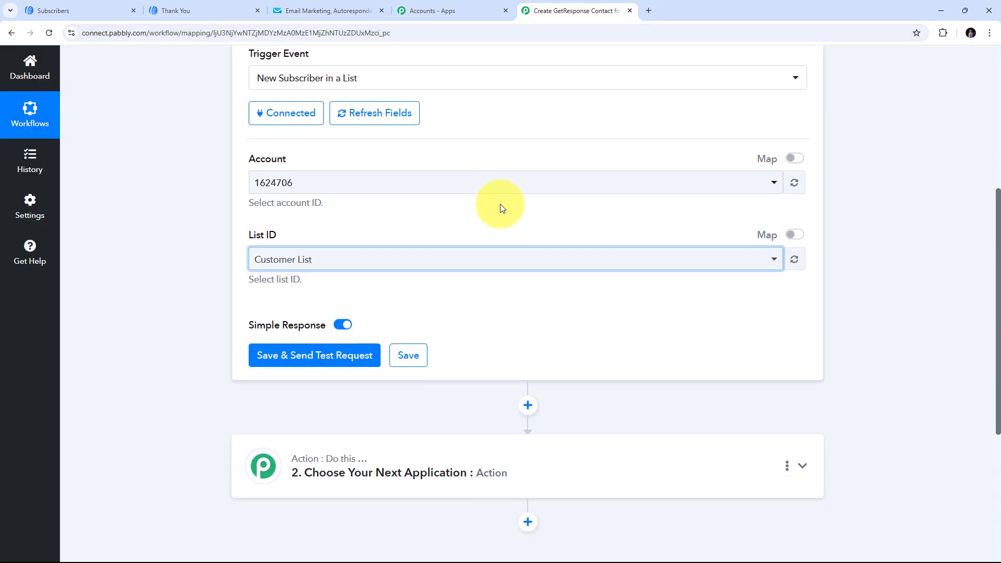
scroll(502, 313, down, 1)
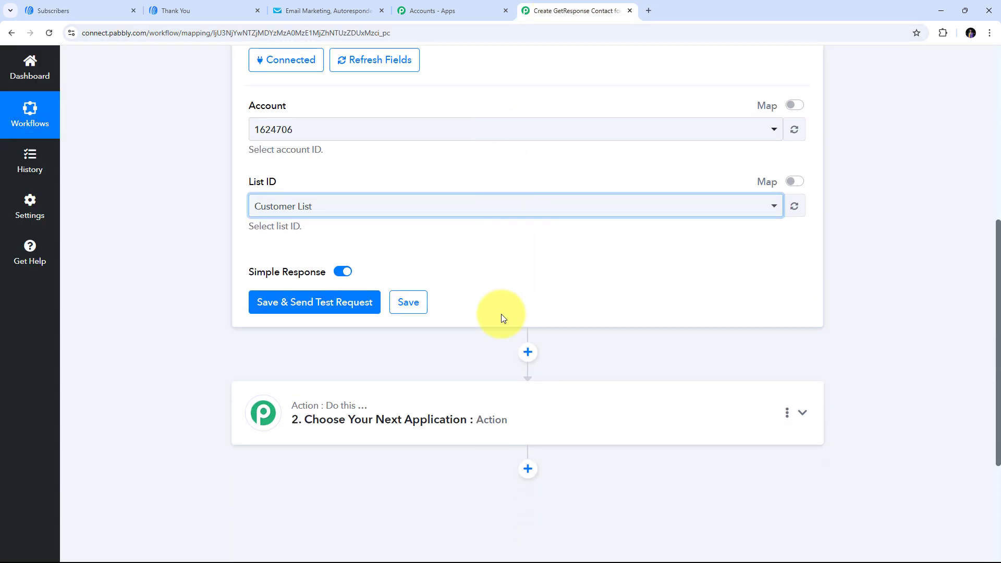
click(317, 306)
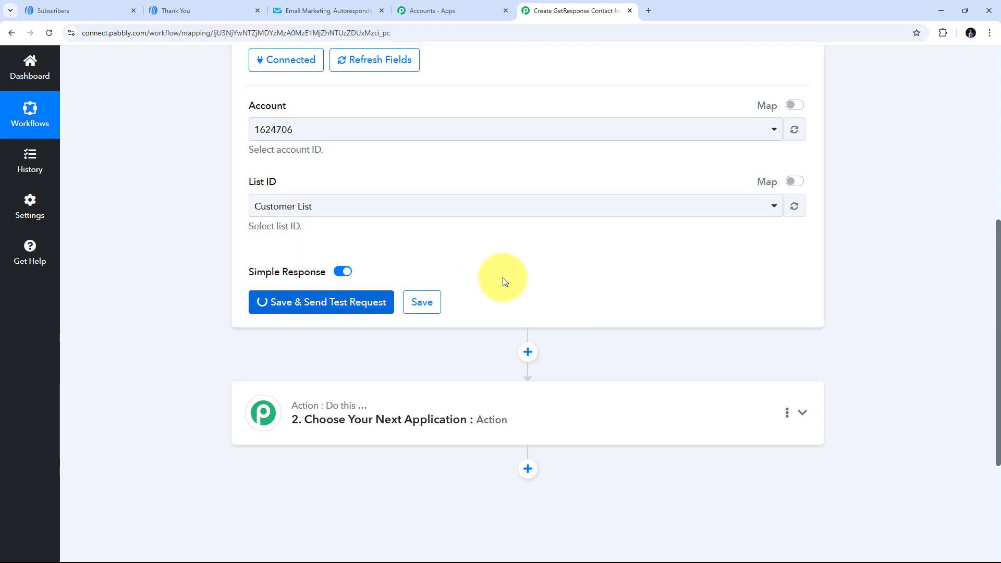
scroll(855, 245, down, 1)
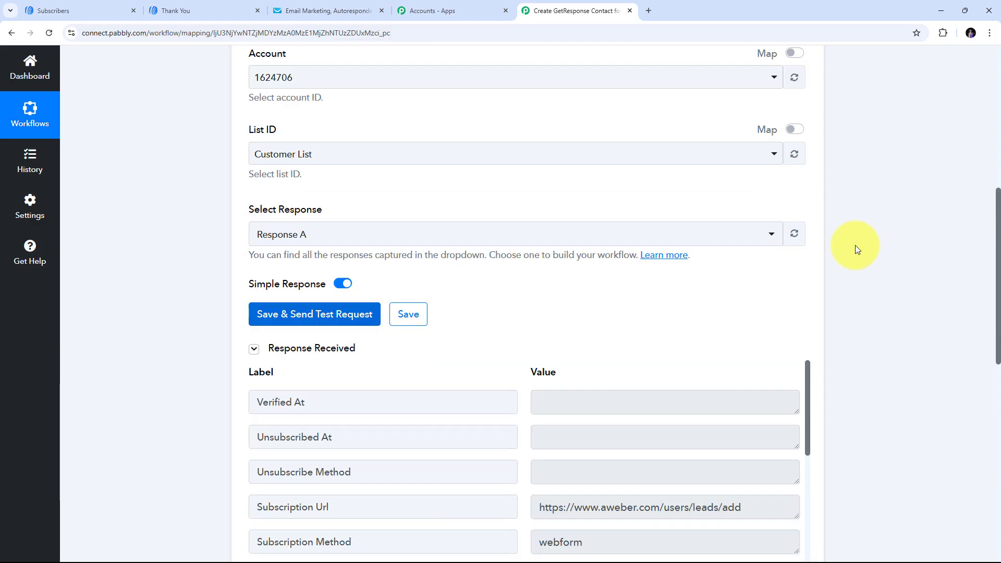
scroll(855, 245, down, 4)
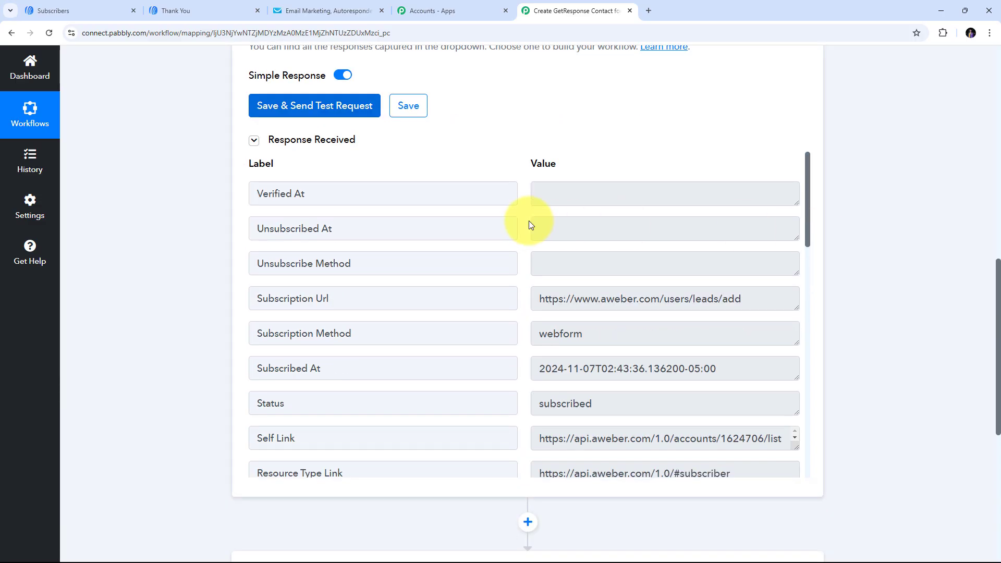
scroll(529, 222, down, 9)
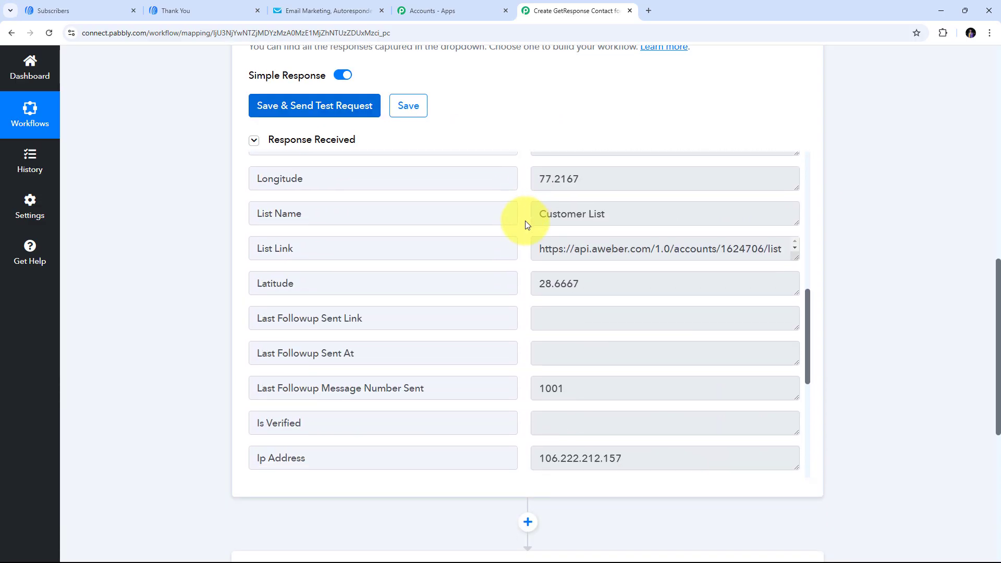
scroll(525, 220, down, 6)
scroll(524, 221, up, 9)
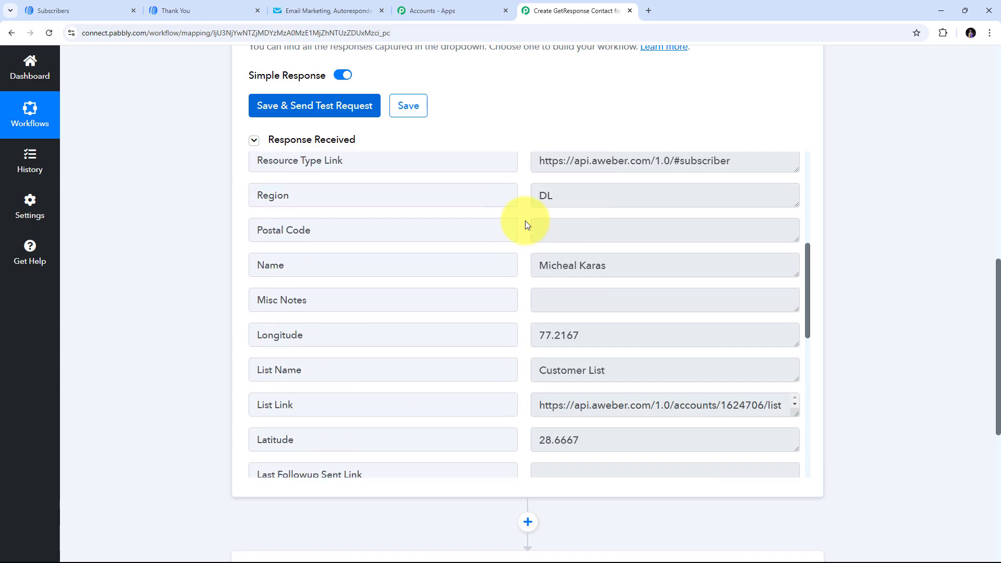
scroll(525, 220, up, 1)
mouse_move(652, 317)
mouse_down()
mouse_move(496, 317)
mouse_move(548, 284)
mouse_up()
scroll(543, 284, down, 3)
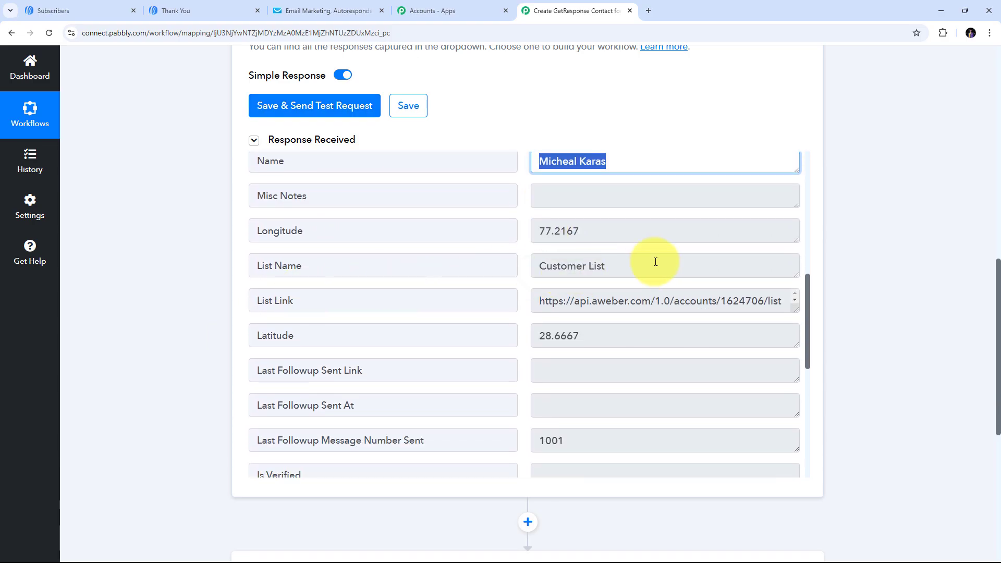
drag(655, 262, 525, 230)
scroll(514, 234, down, 6)
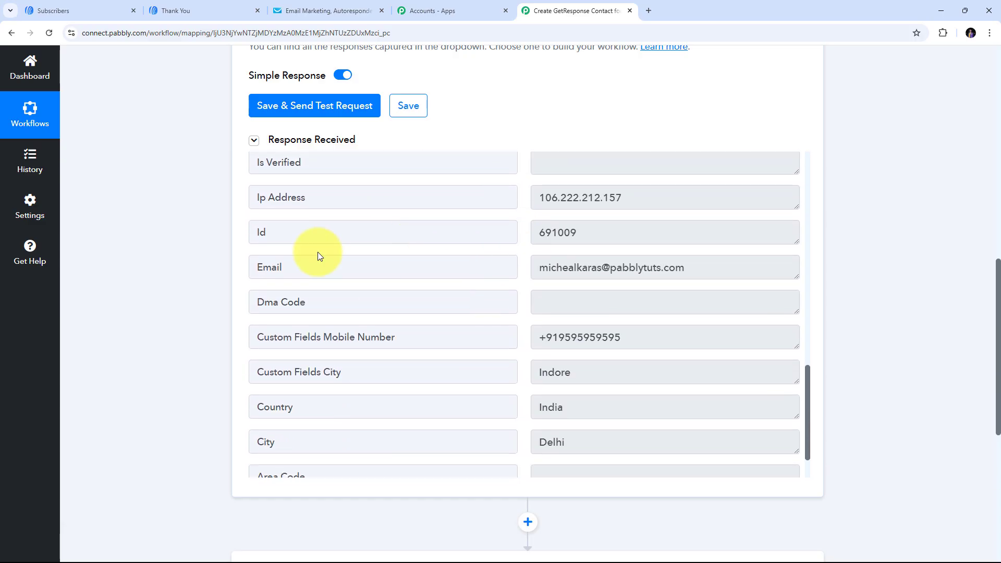
drag(744, 271, 364, 281)
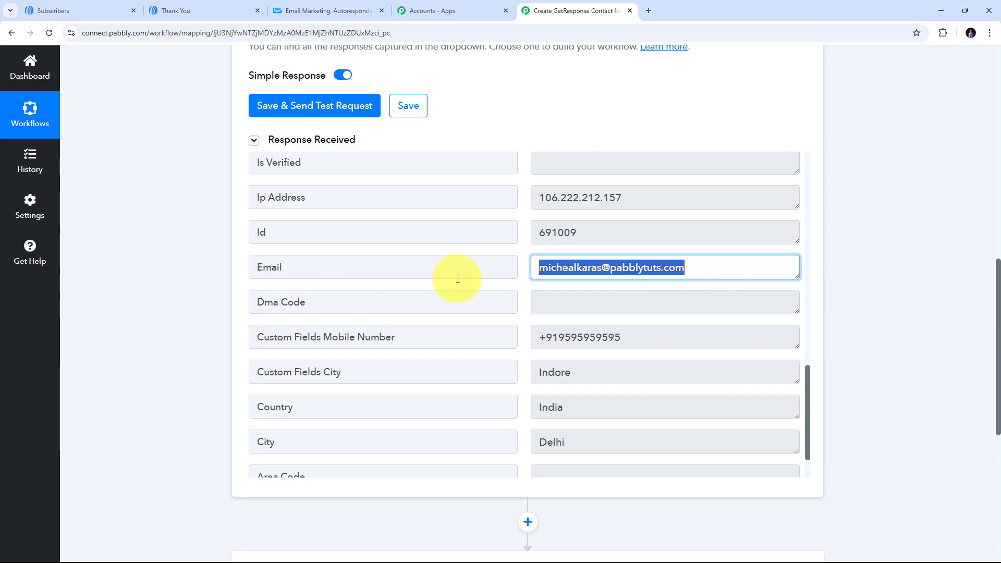
scroll(532, 282, down, 1)
drag(608, 285, 447, 292)
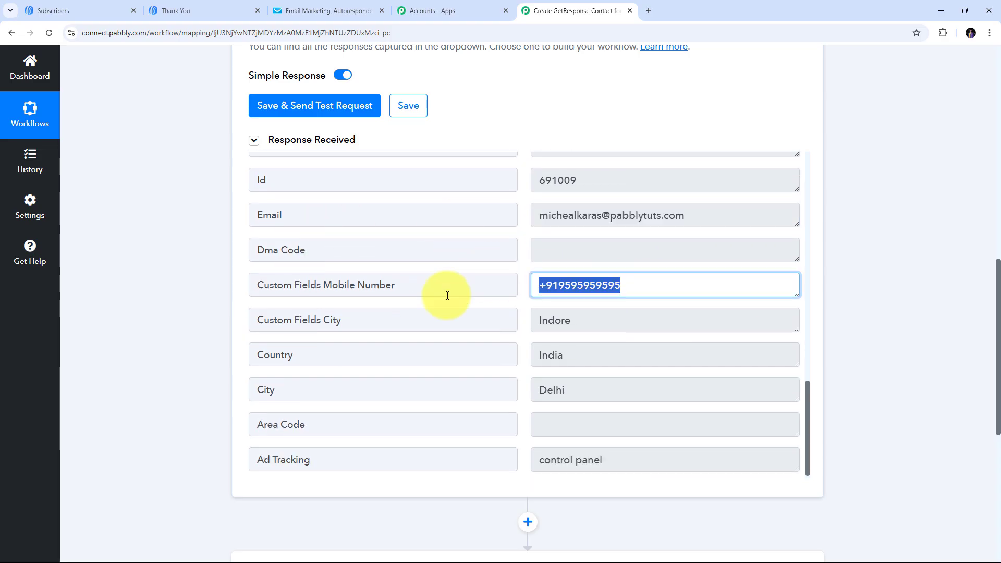
drag(633, 327, 355, 326)
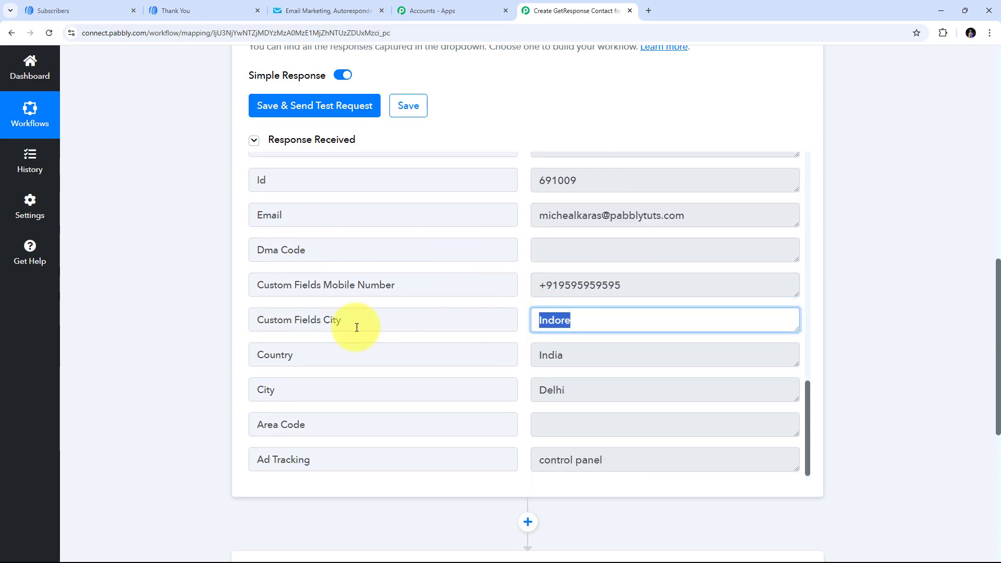
double_click(539, 352)
scroll(529, 313, up, 2)
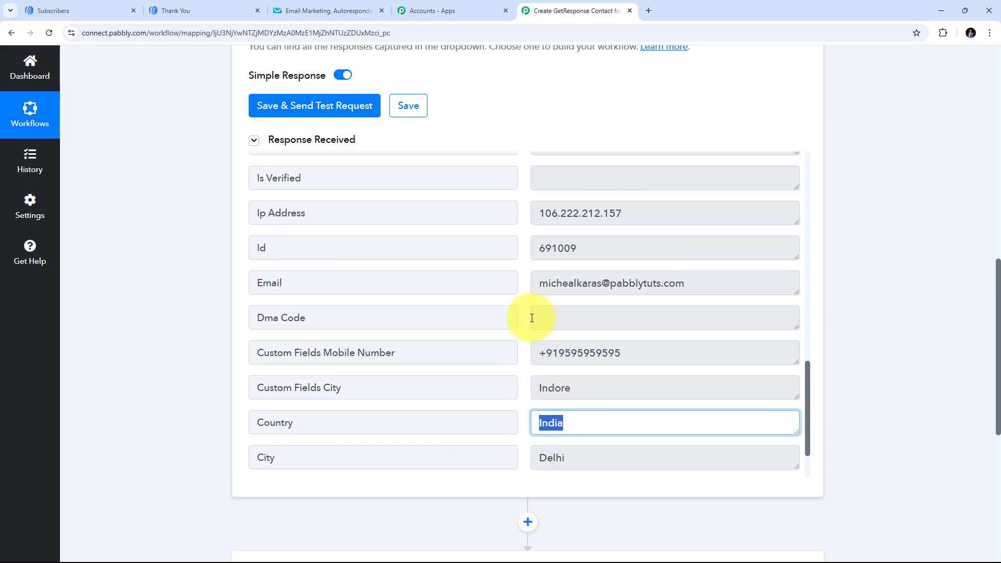
scroll(499, 302, up, 12)
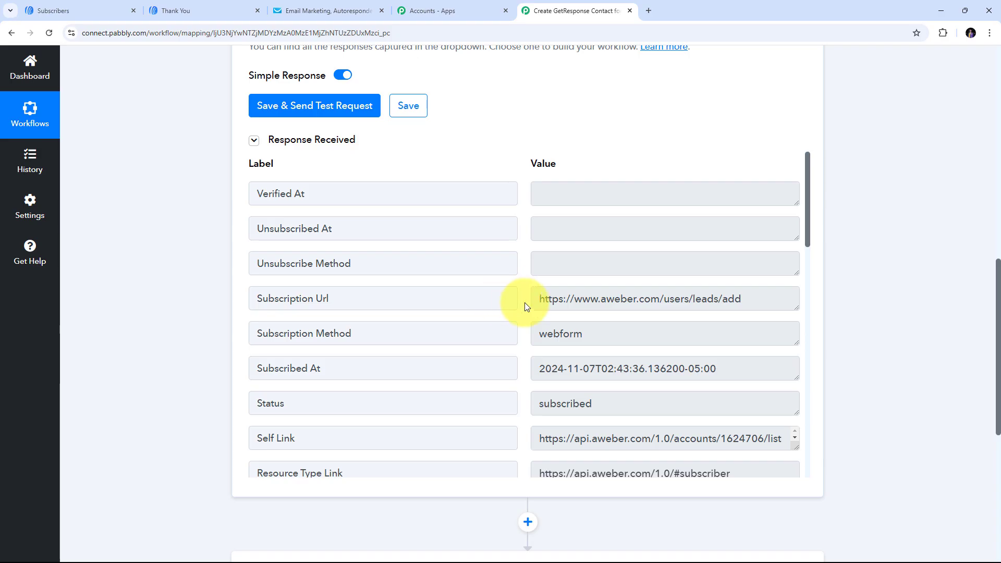
scroll(525, 305, up, 15)
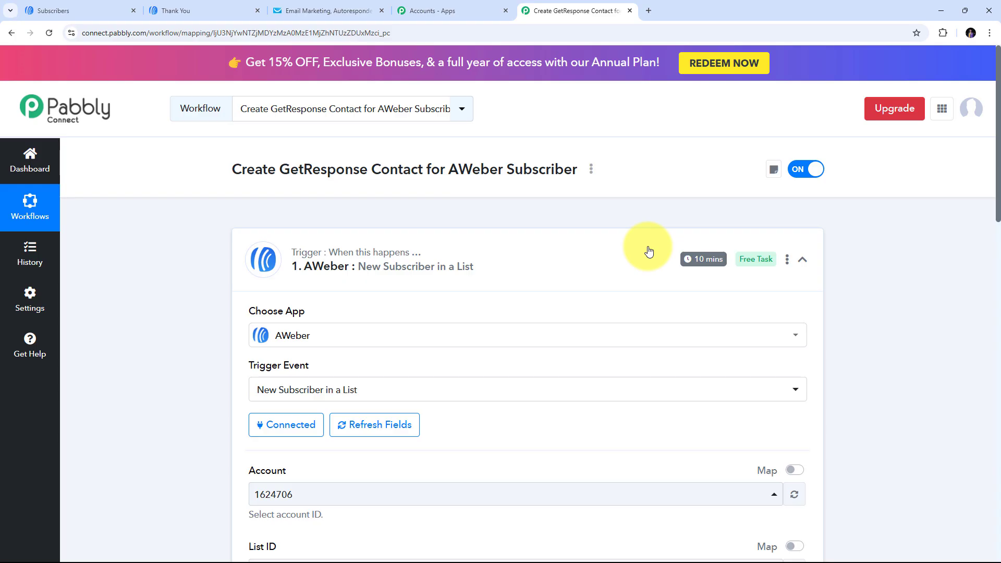
scroll(648, 251, down, 1)
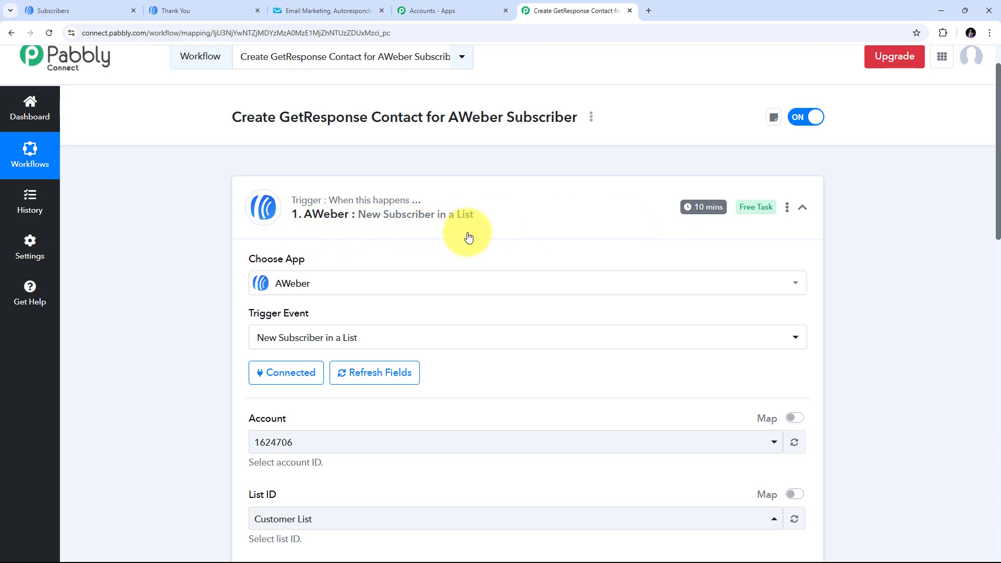
scroll(561, 240, down, 9)
scroll(574, 237, down, 7)
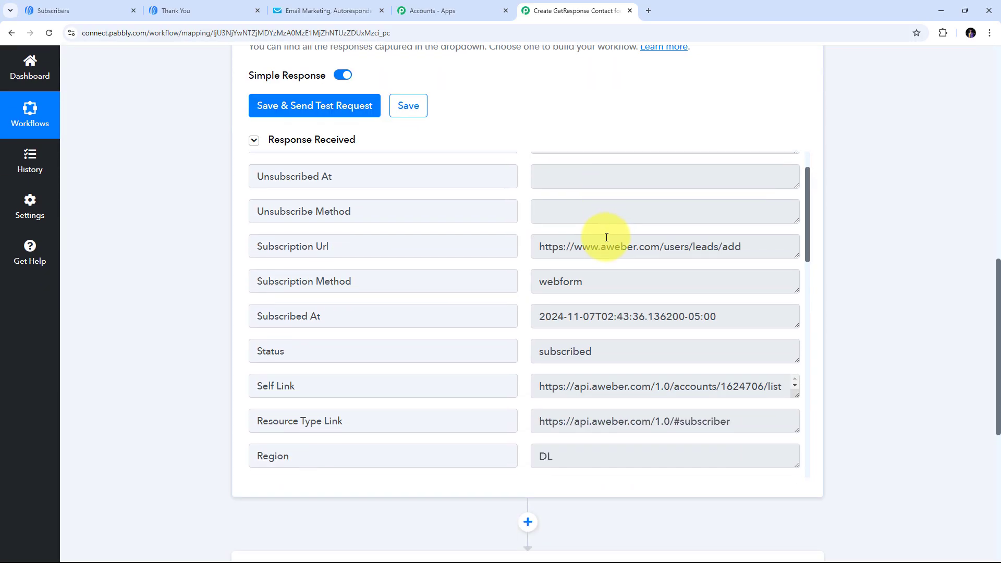
scroll(604, 234, down, 3)
scroll(605, 232, up, 7)
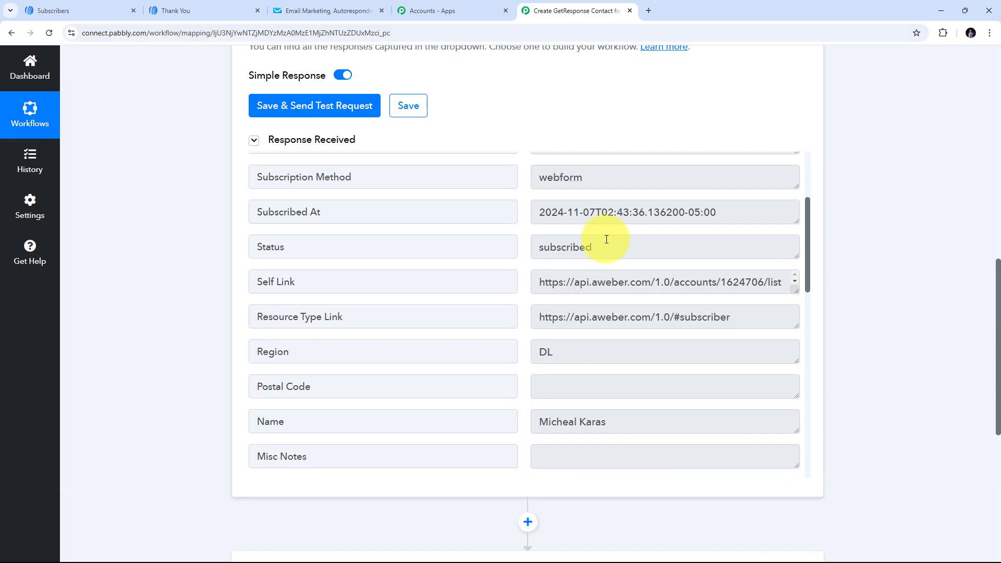
scroll(524, 230, down, 7)
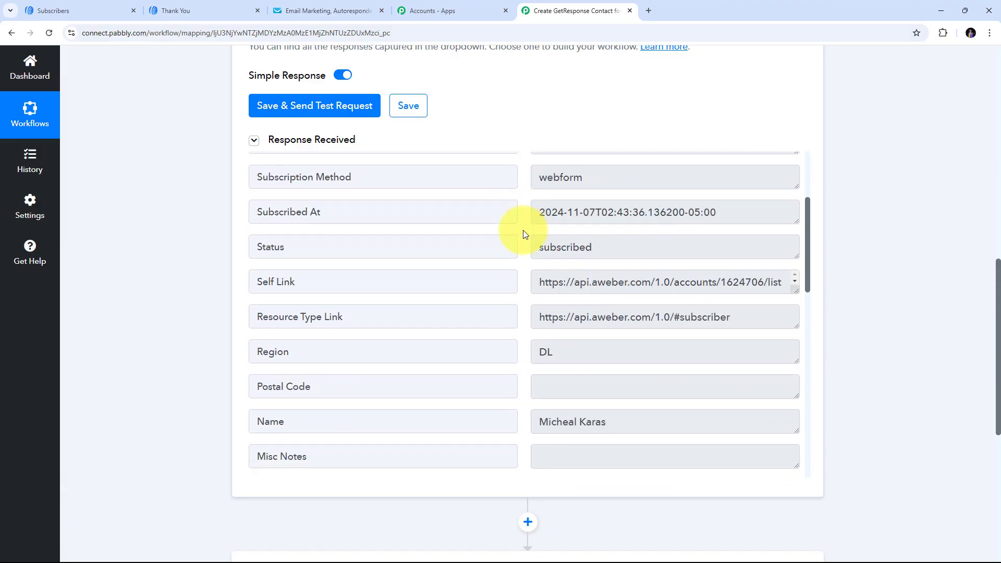
scroll(524, 234, down, 1)
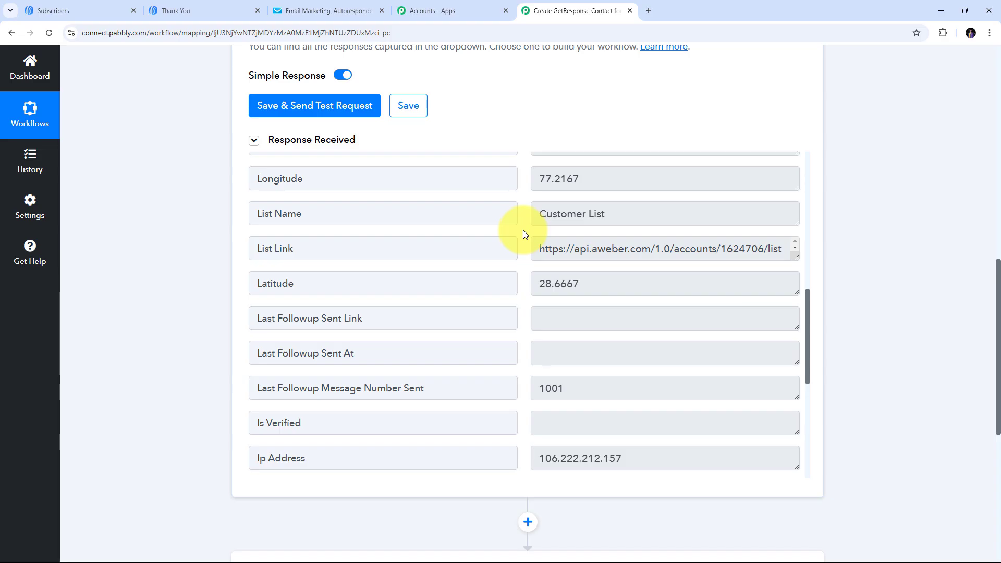
scroll(523, 230, down, 4)
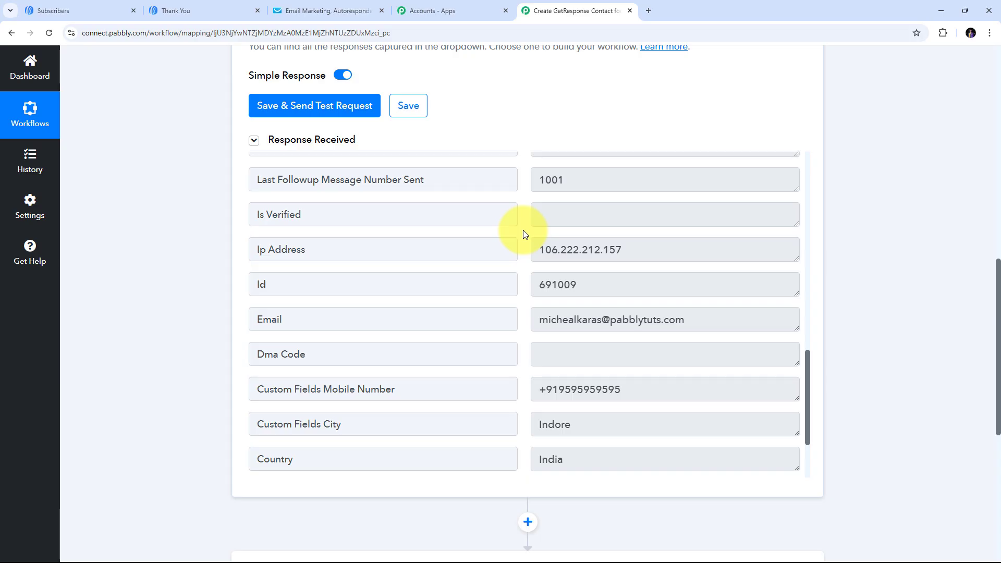
scroll(523, 233, up, 8)
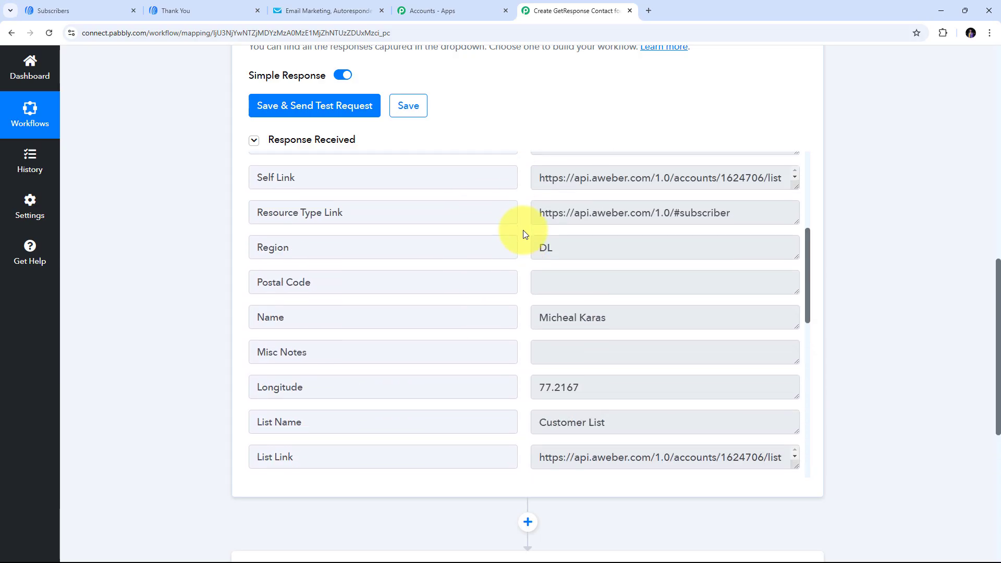
scroll(785, 257, up, 3)
scroll(843, 230, down, 6)
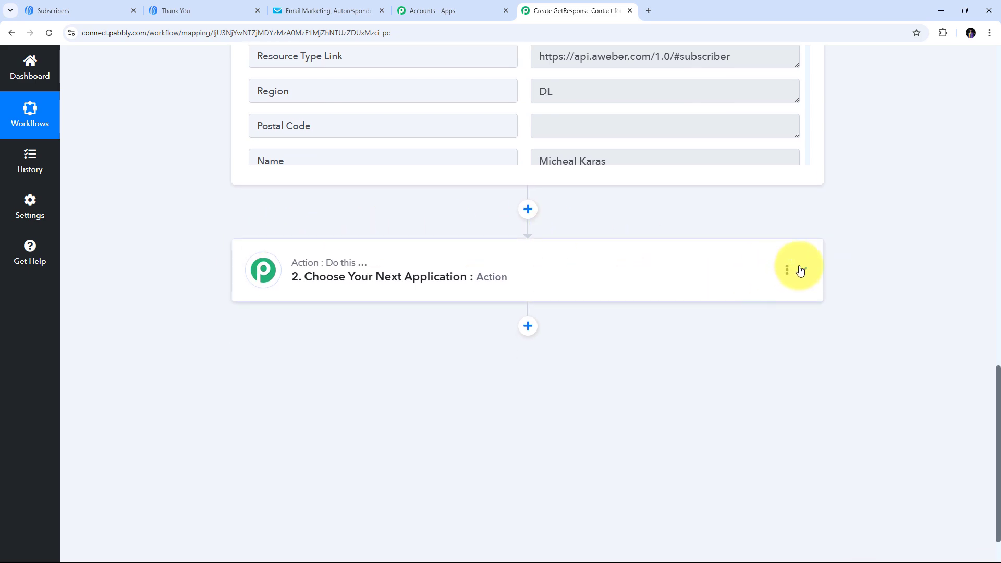
- Choose GetResponse as the action app with the Create Contact event
click(801, 271)
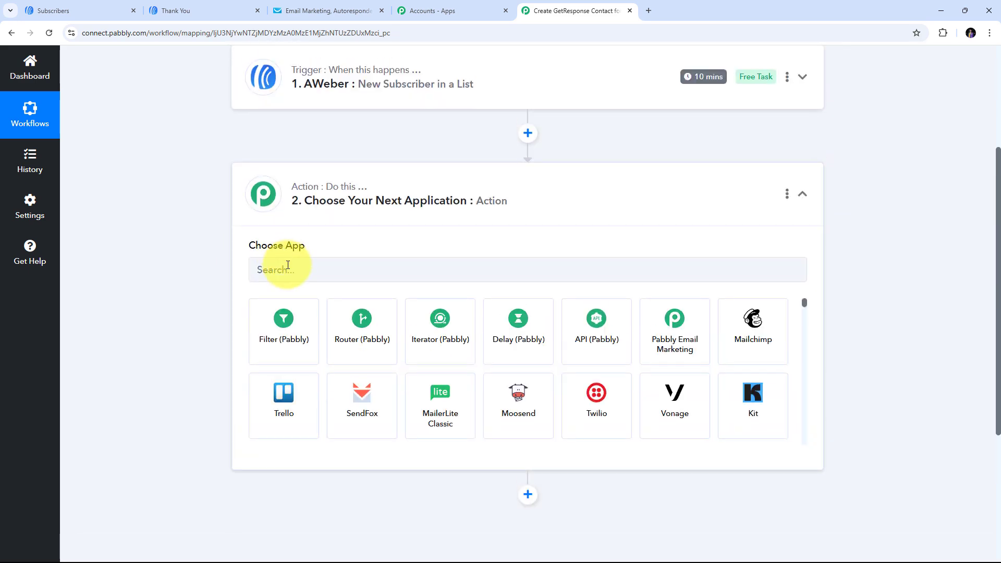
click(288, 266)
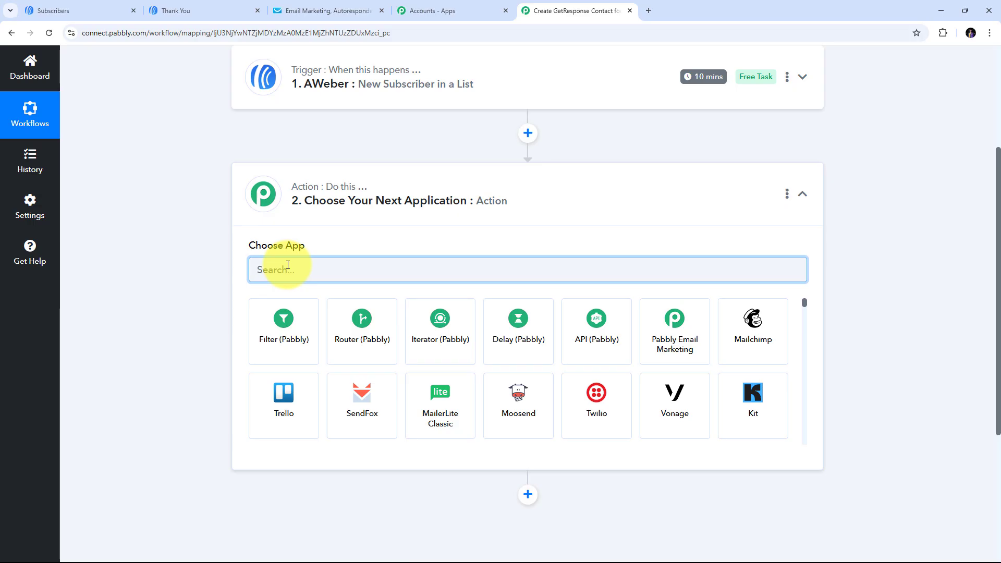
text(Get)
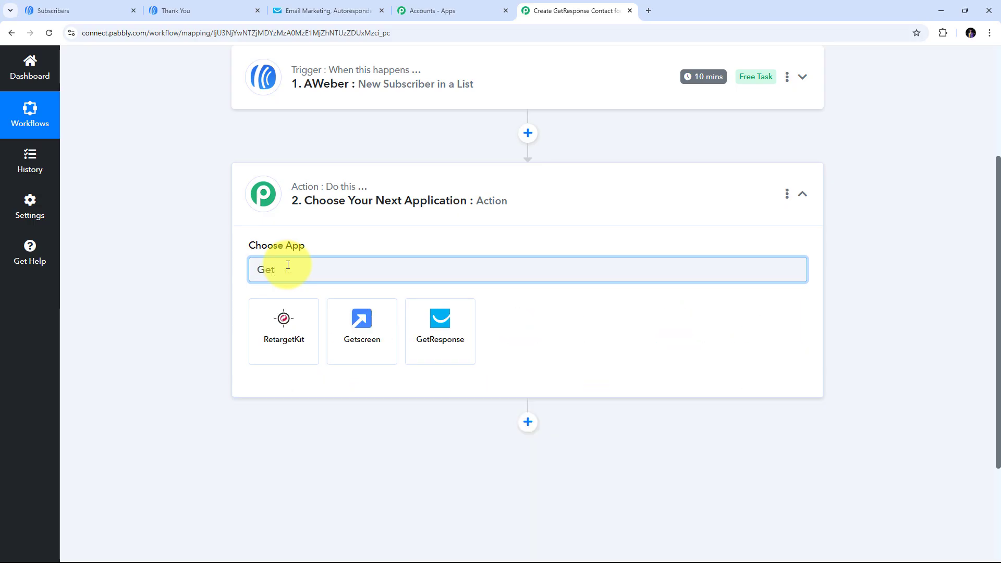
text(Response)
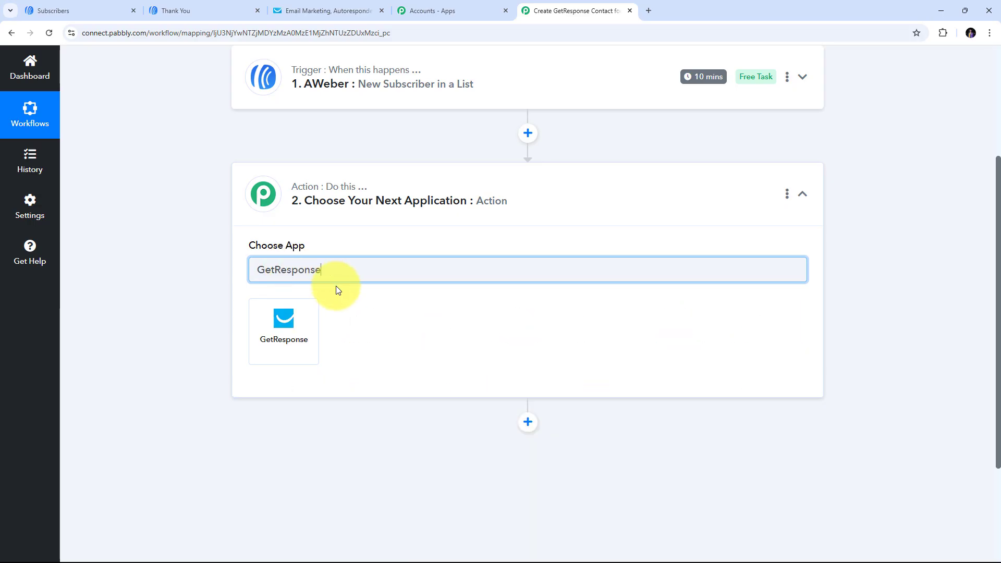
click(292, 332)
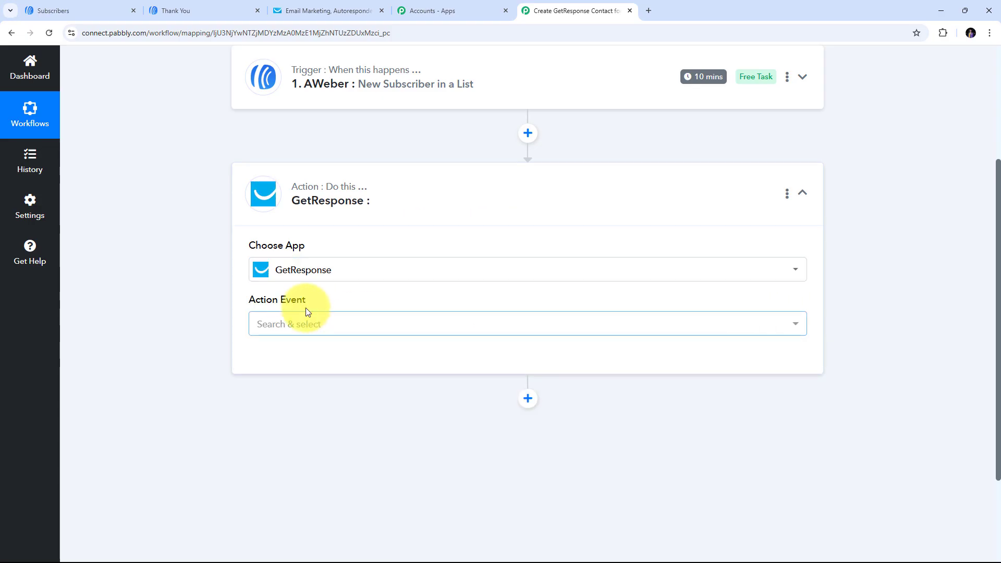
click(574, 320)
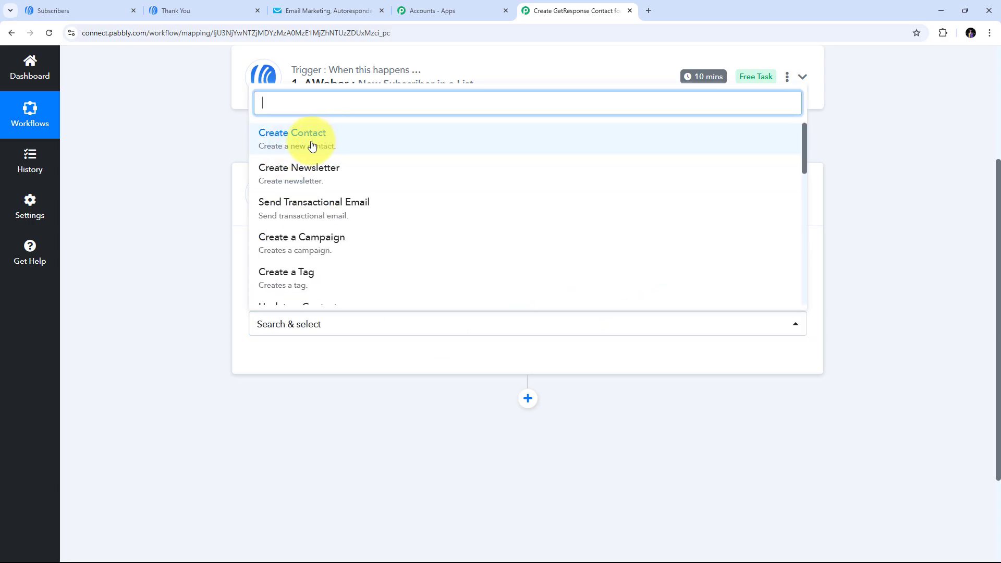
click(311, 145)
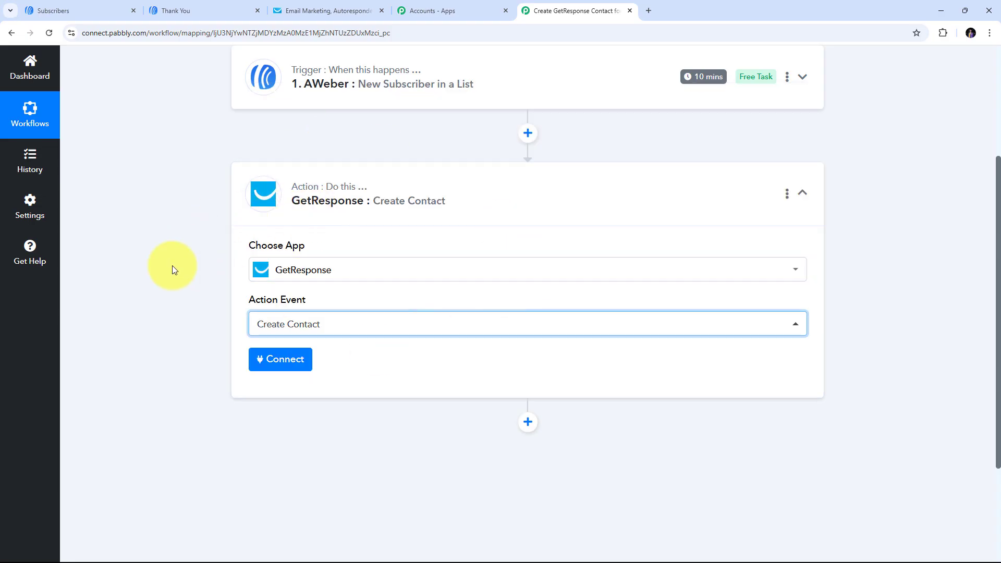
- Add a new GetResponse connection and open GetResponse's API key page in a new tab
click(287, 365)
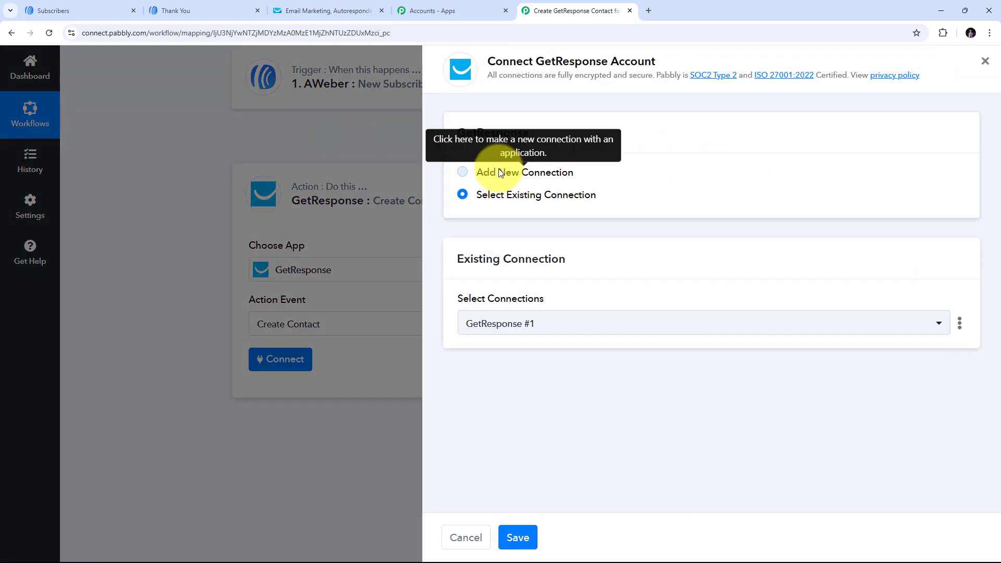
click(499, 173)
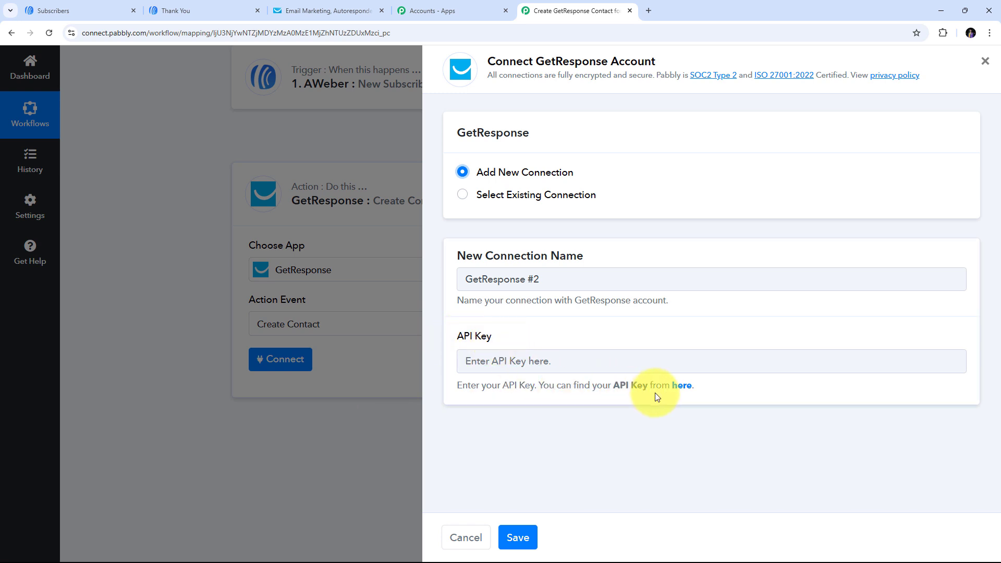
click(682, 386)
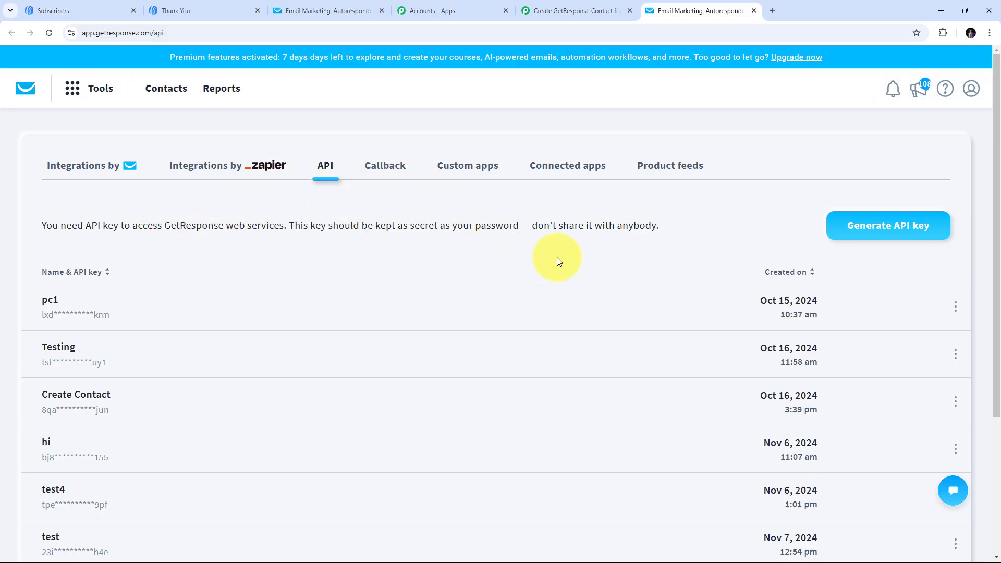
- Generate a GetResponse API key named 'New Contacts', copy it, and close the dialog
click(883, 231)
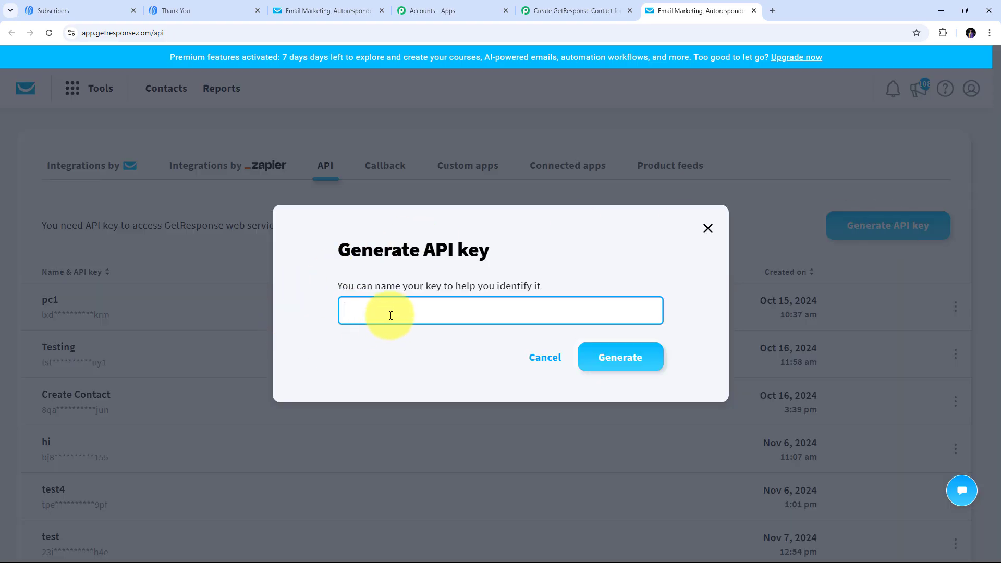
text(New Contacts)
click(625, 357)
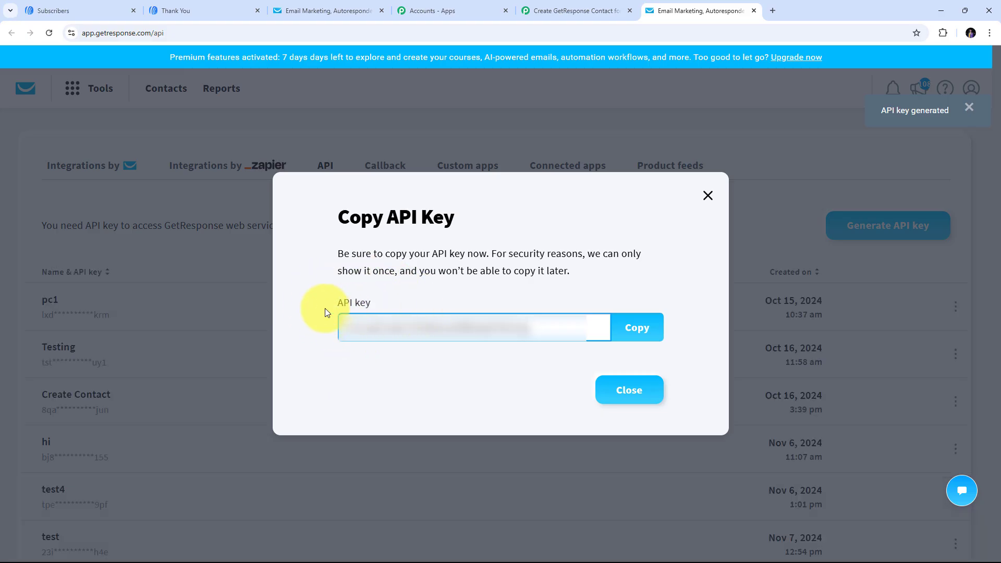
click(634, 328)
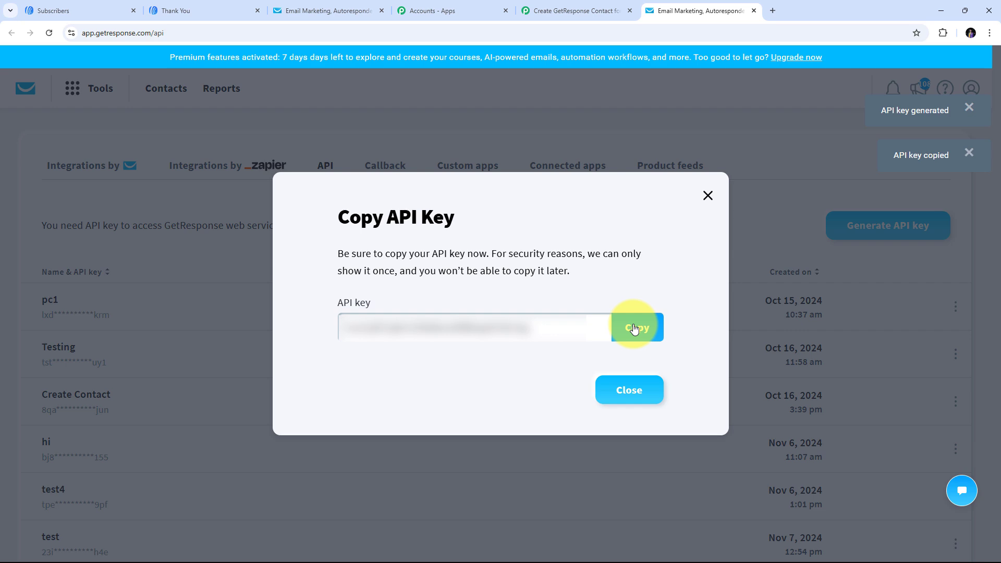
click(706, 197)
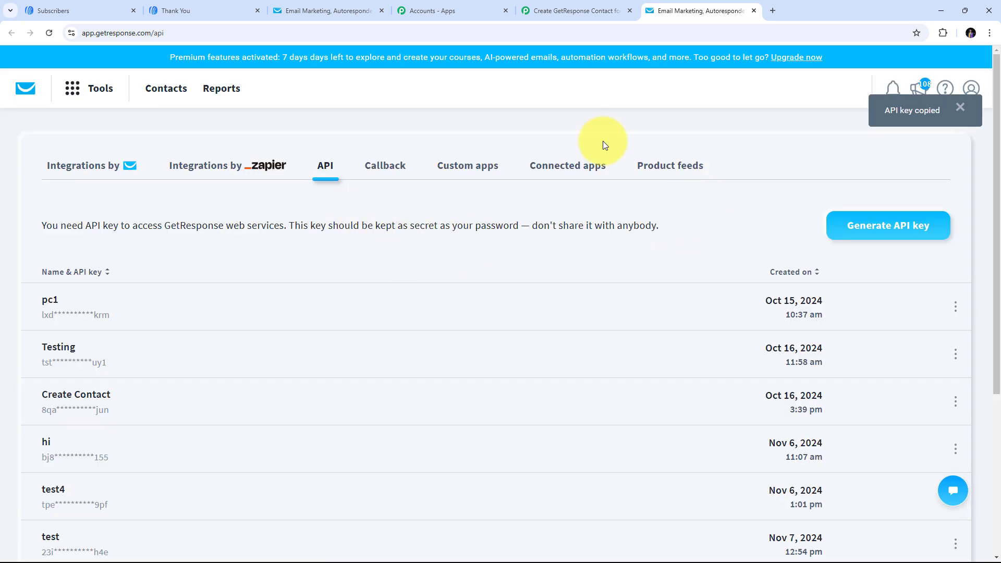
- Paste the copied API key into Pabbly's API Key field and save the GetResponse connection
click(564, 10)
click(494, 366)
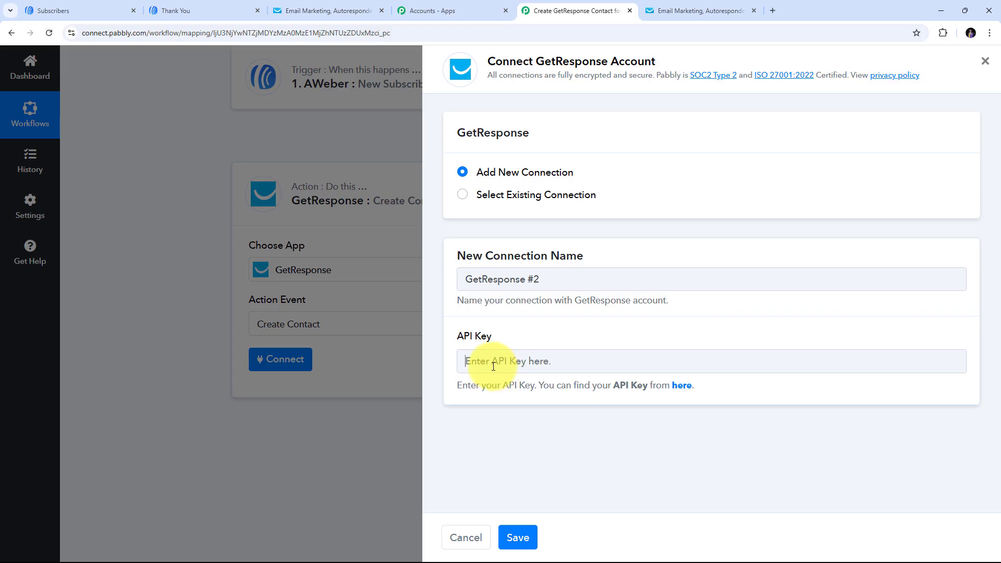
right_click(493, 366)
click(517, 248)
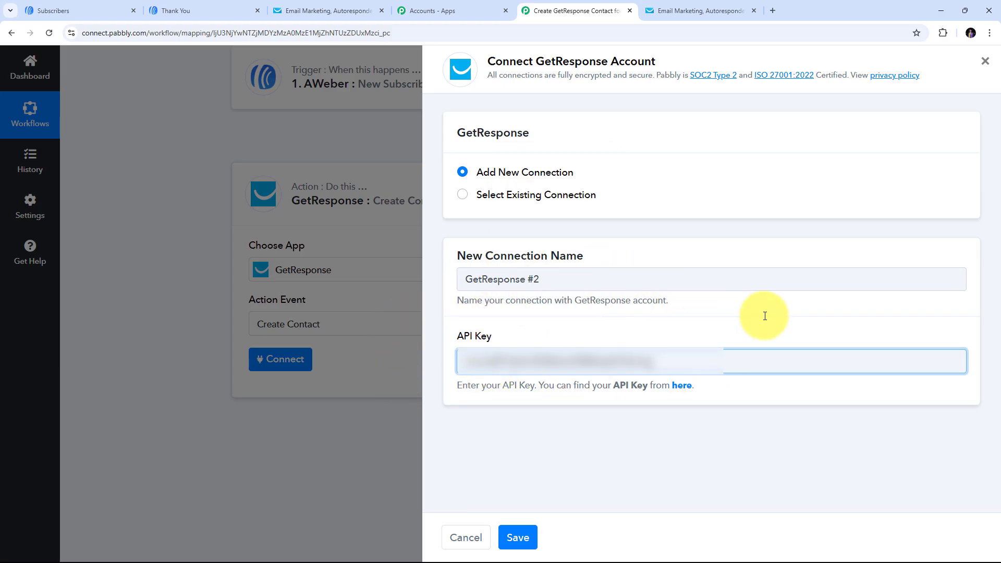
click(523, 535)
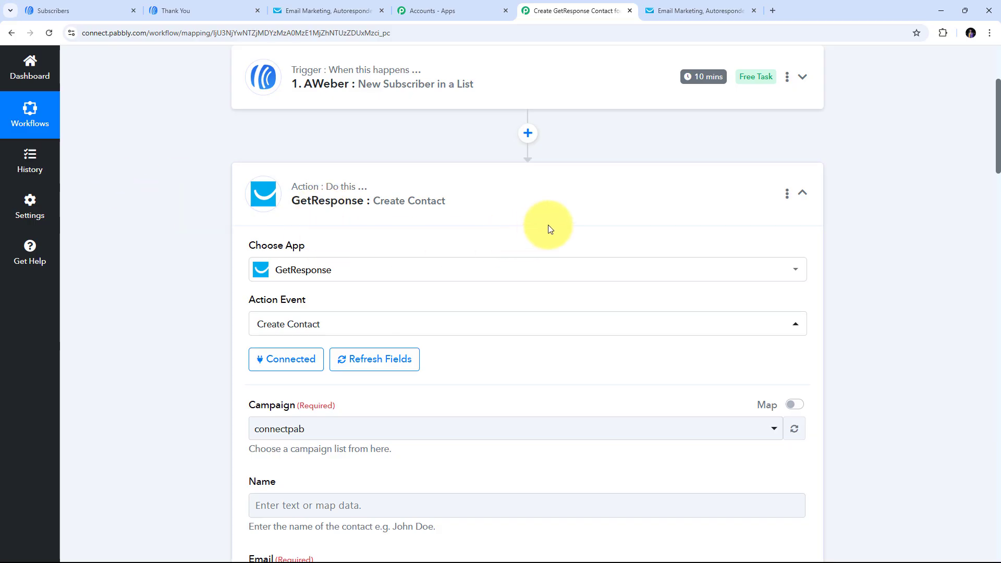
scroll(561, 202, down, 4)
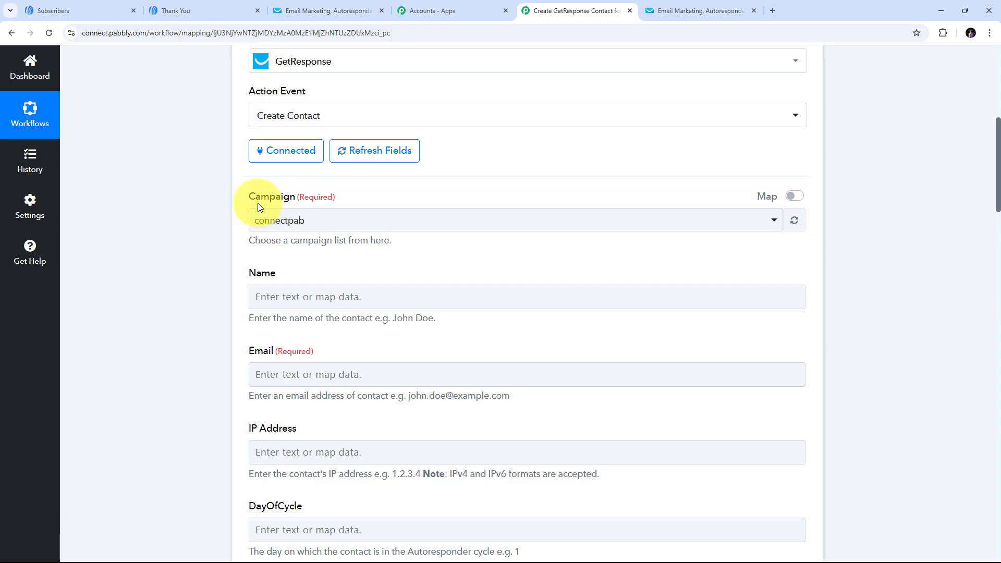
click(428, 220)
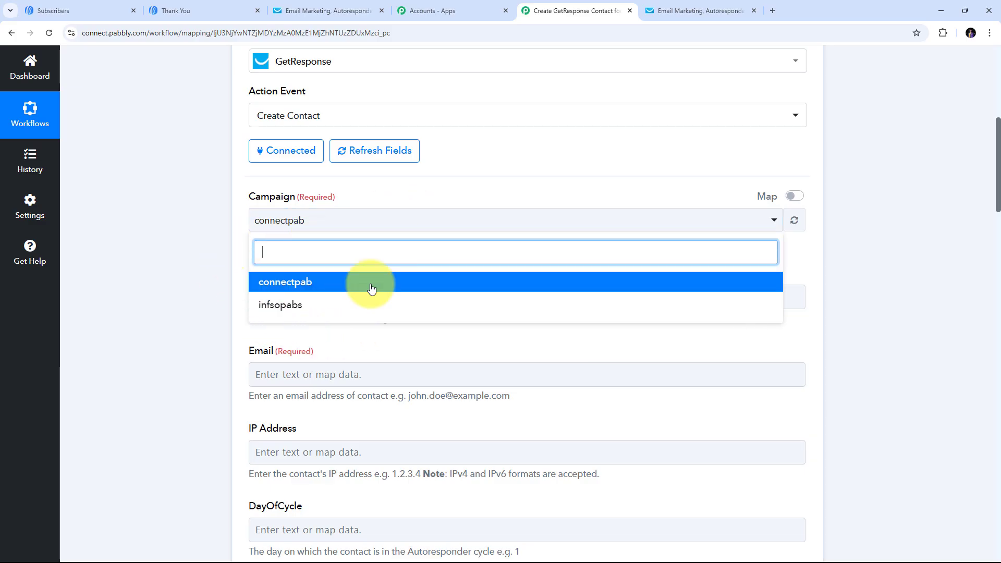
click(306, 285)
scroll(455, 252, down, 6)
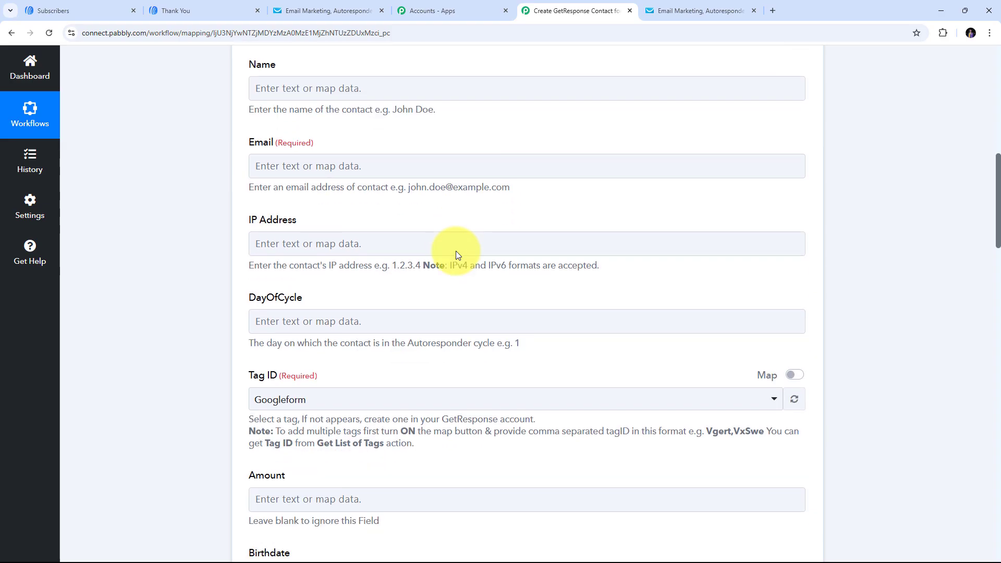
scroll(455, 255, down, 9)
scroll(456, 255, up, 8)
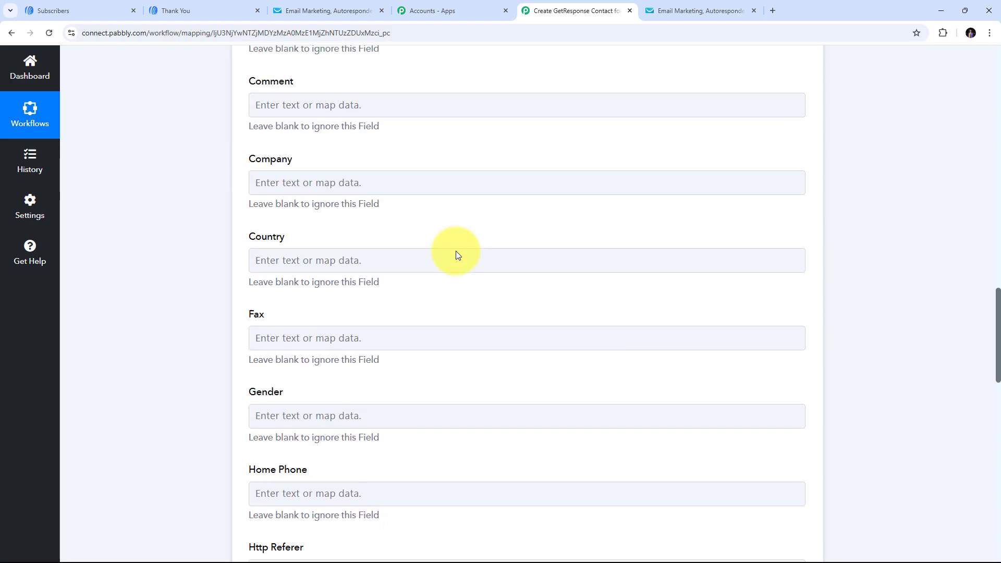
scroll(456, 251, up, 6)
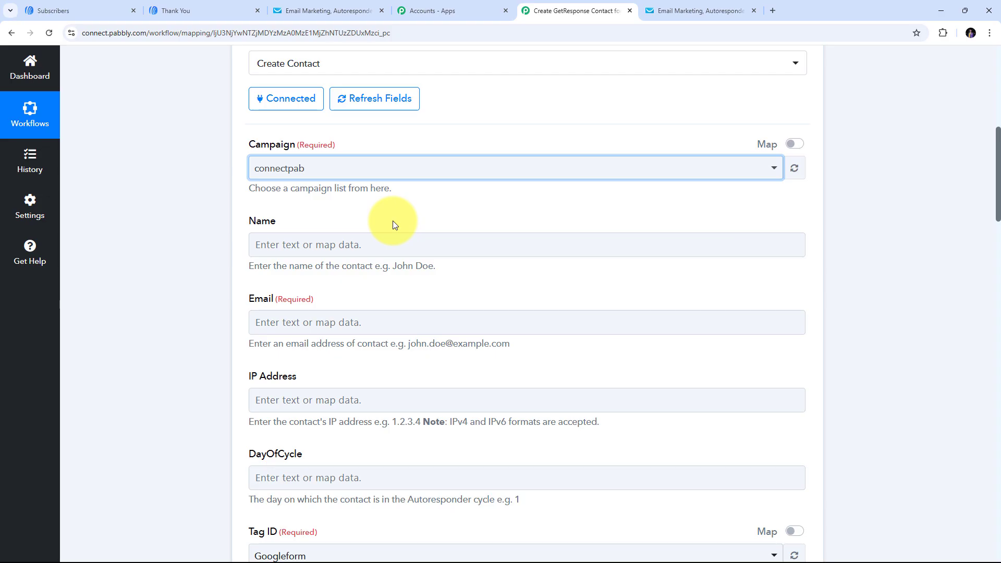
scroll(393, 221, down, 4)
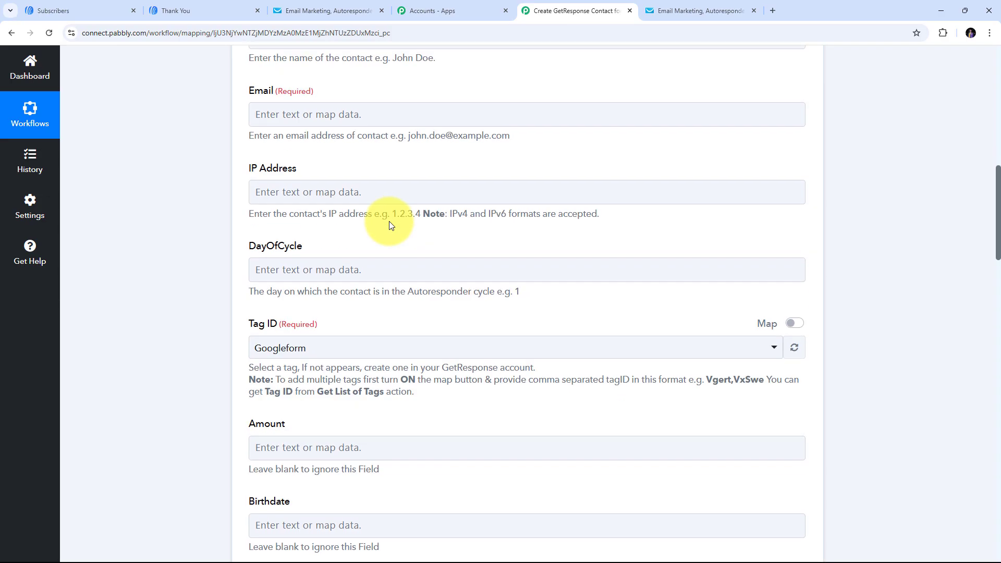
scroll(389, 221, up, 3)
scroll(389, 225, up, 1)
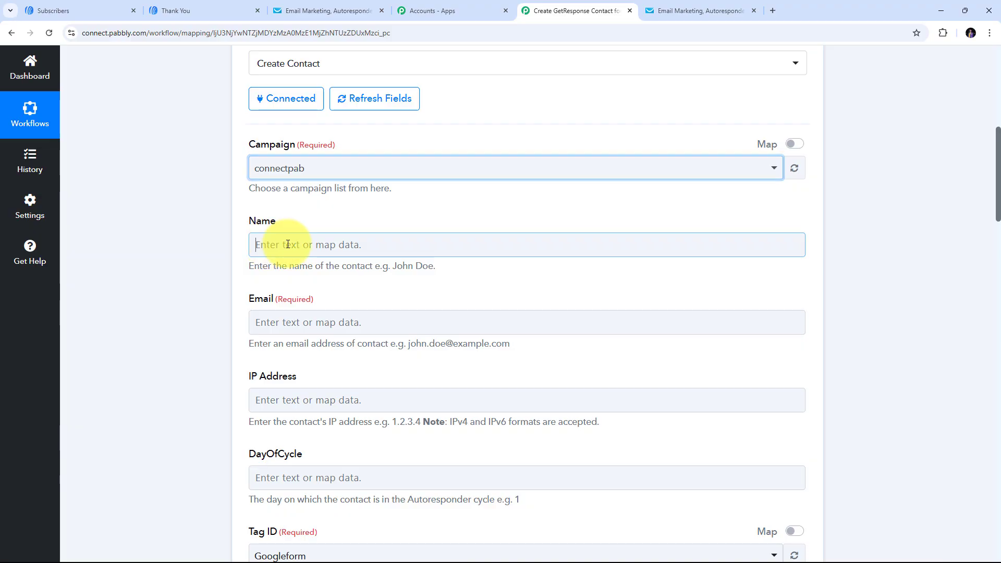
- Map the AWeber subscriber's Name into the GetResponse contact's Name field
click(270, 244)
scroll(430, 187, down, 2)
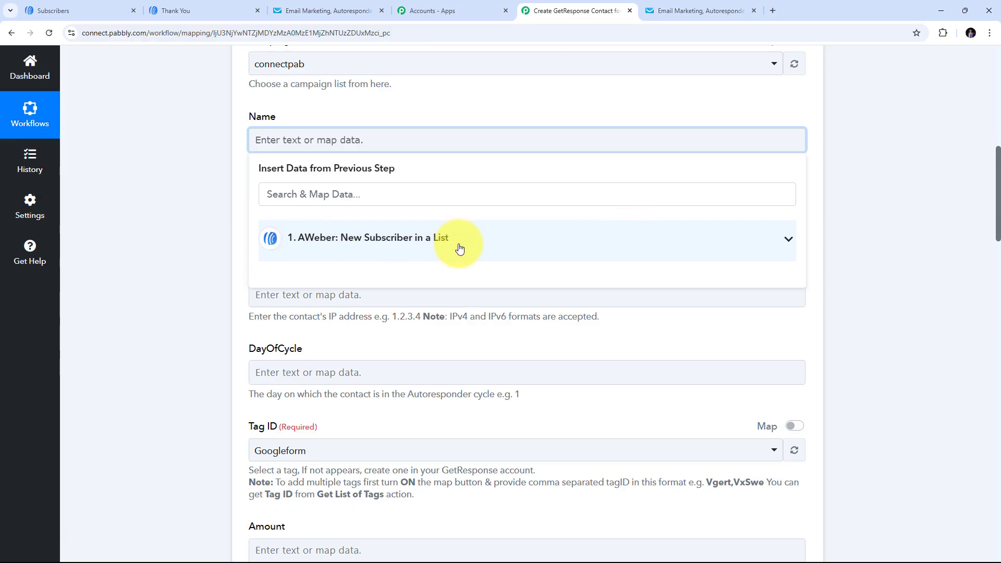
click(460, 248)
scroll(459, 249, down, 4)
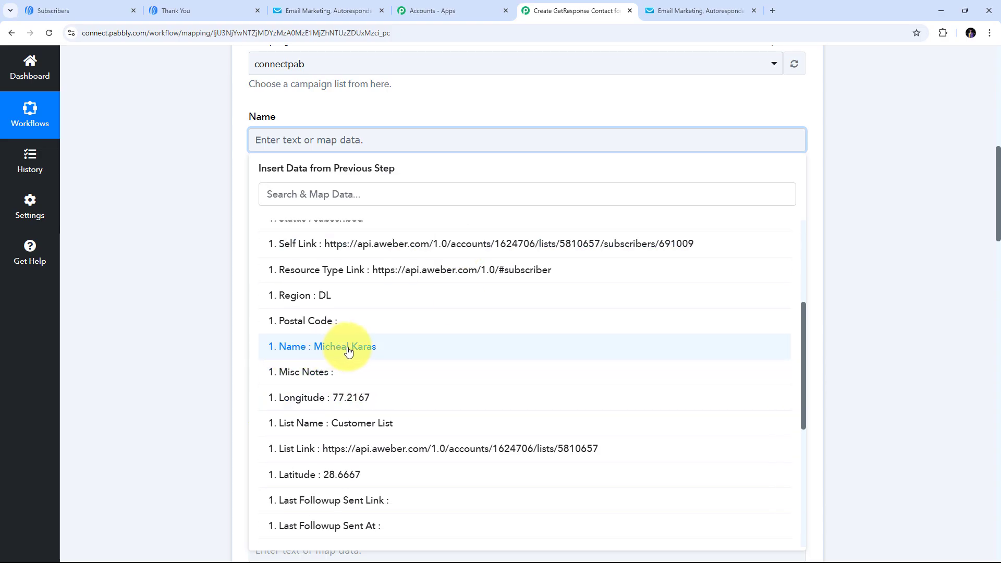
click(349, 352)
click(241, 242)
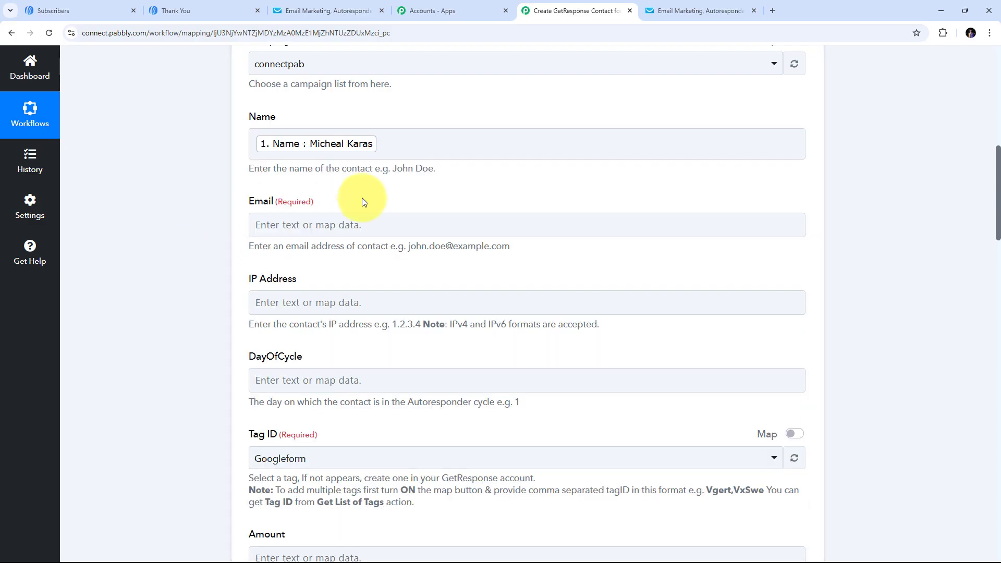
- Map the AWeber subscriber's Email into the GetResponse contact's Email field
scroll(448, 178, down, 1)
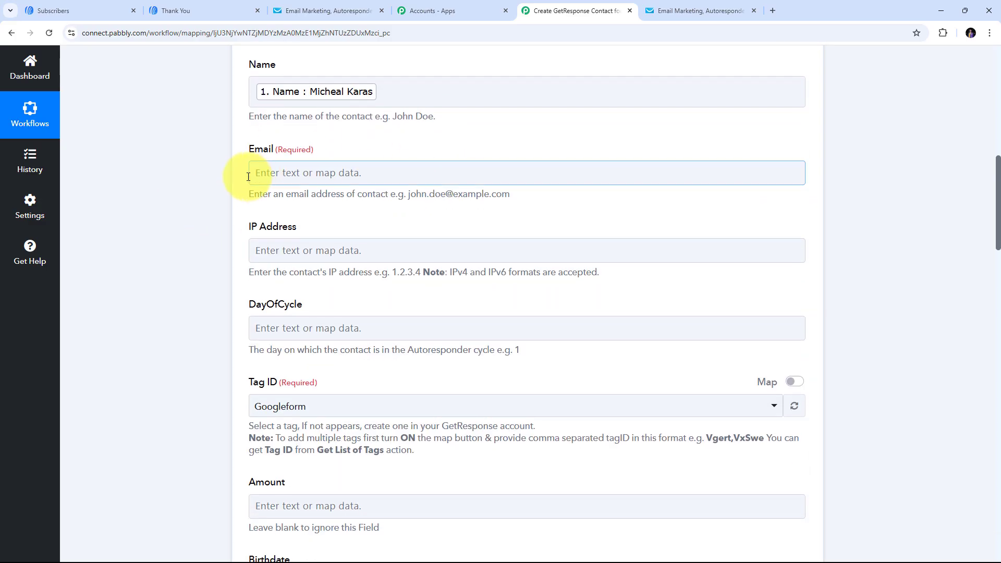
click(297, 176)
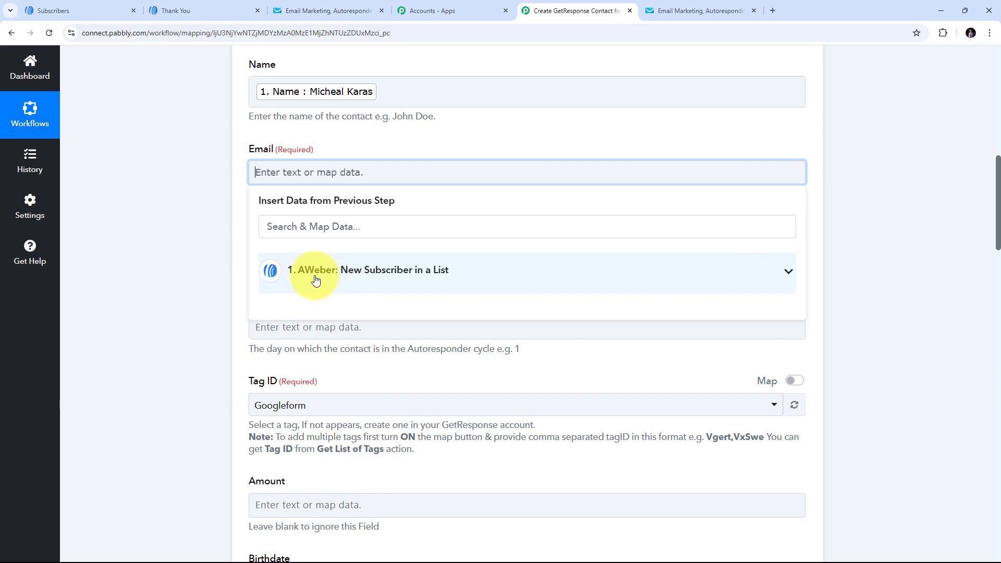
click(388, 280)
scroll(402, 334, down, 15)
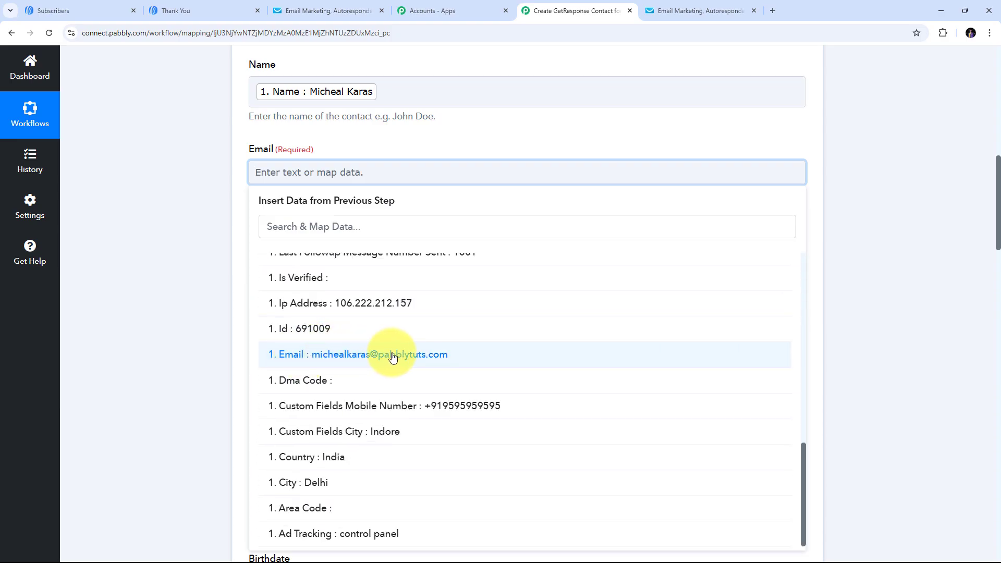
click(392, 356)
click(85, 196)
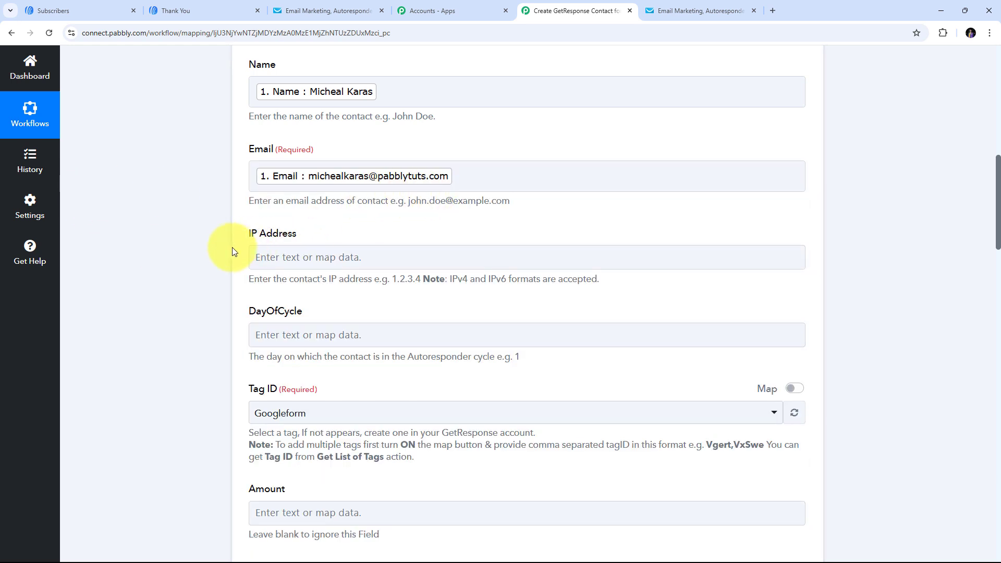
scroll(229, 246, down, 1)
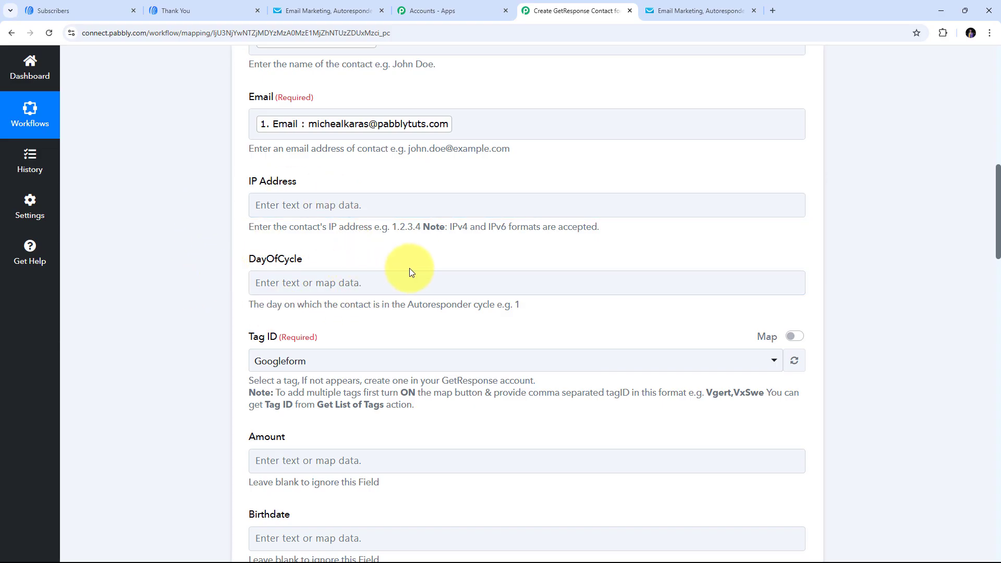
scroll(414, 266, down, 6)
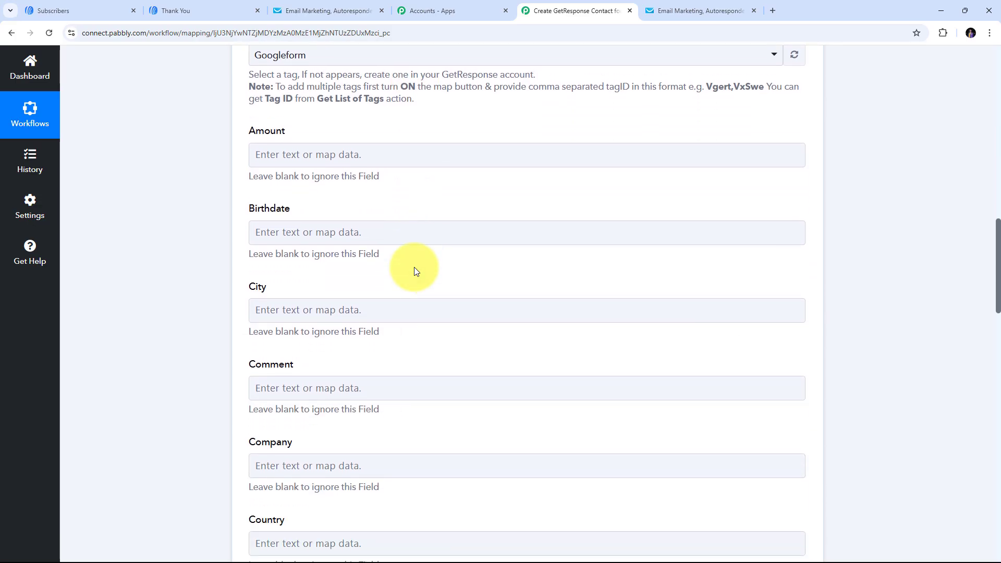
scroll(414, 267, down, 2)
- Map the City field to AWeber's Custom Fields City
click(261, 199)
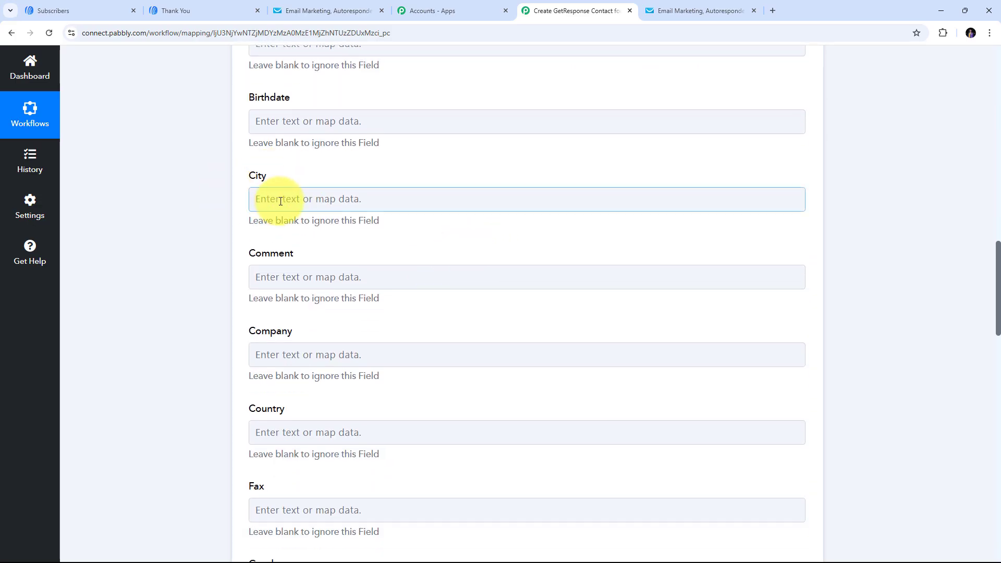
click(260, 199)
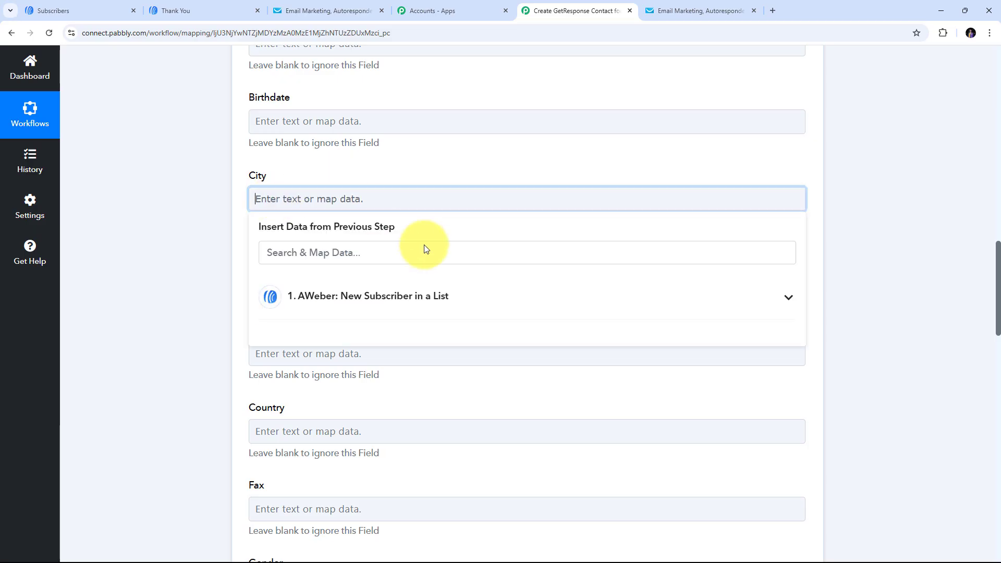
click(362, 313)
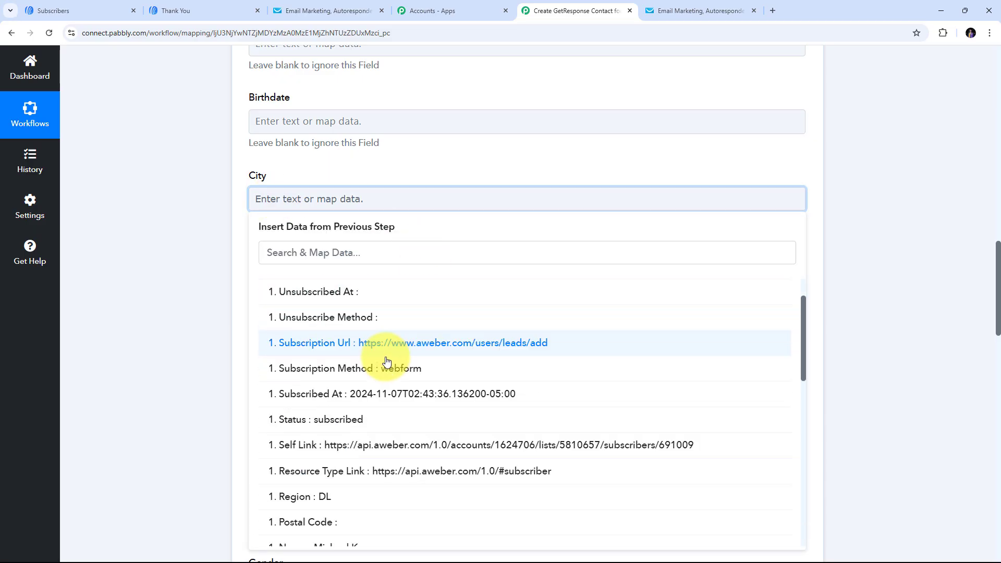
scroll(386, 362, down, 2)
scroll(375, 522, down, 5)
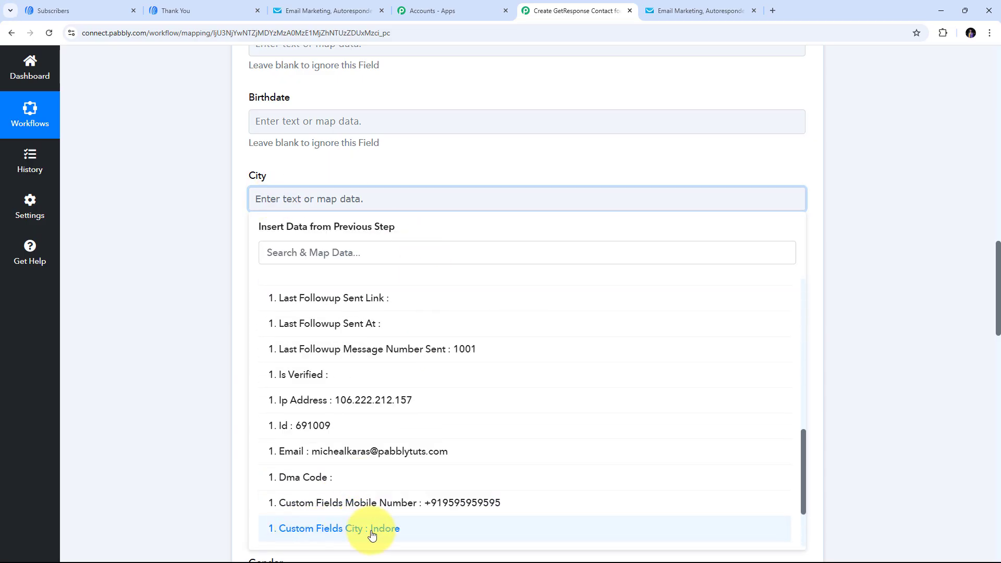
click(393, 527)
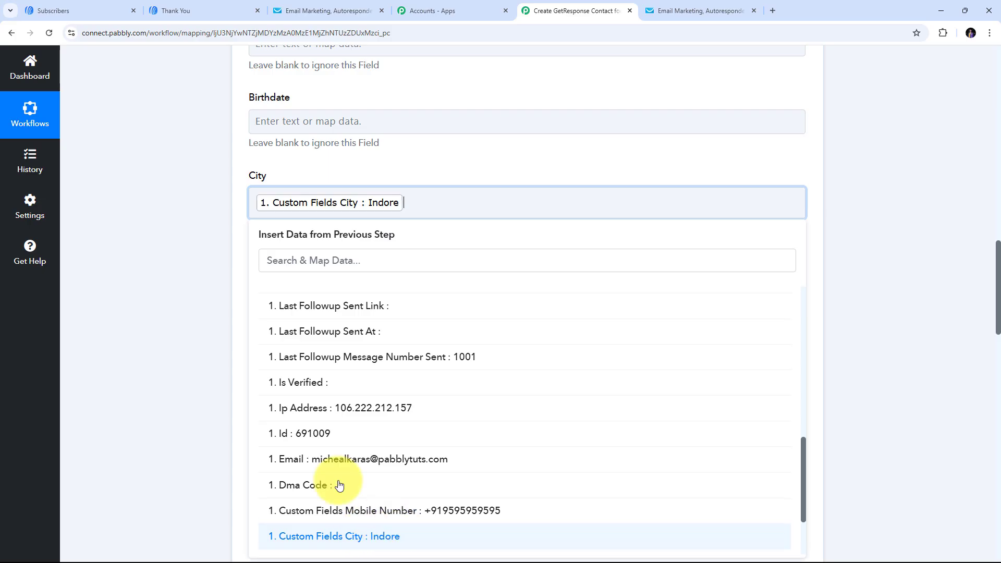
- Map the Phone field to AWeber's Custom Fields Mobile Number
scroll(471, 247, down, 4)
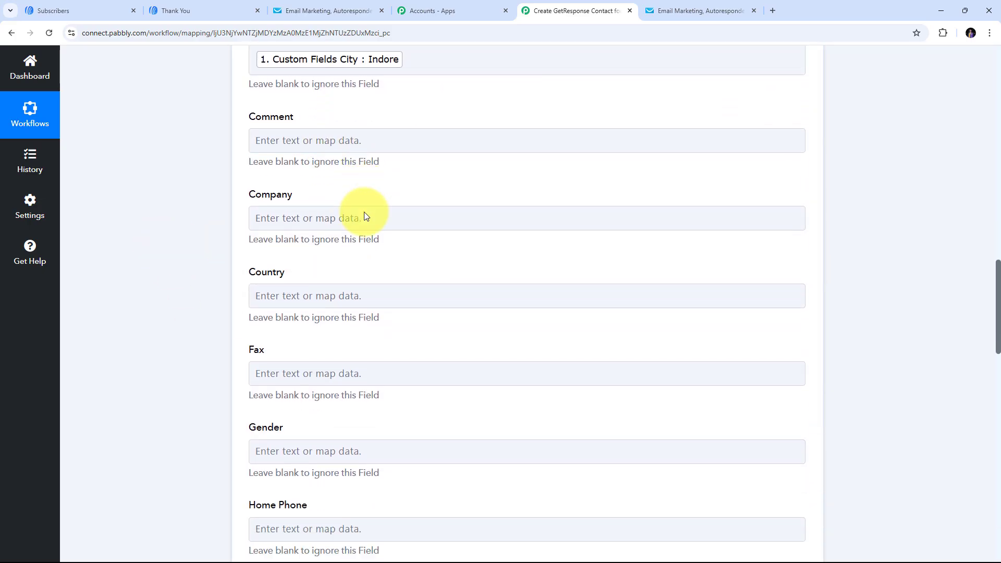
click(293, 237)
click(409, 186)
scroll(412, 175, down, 5)
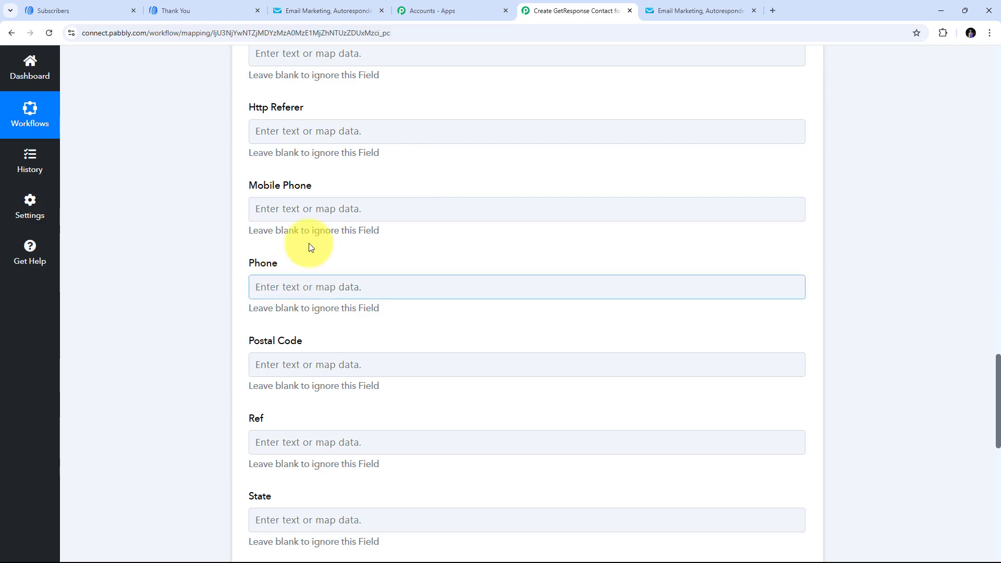
scroll(292, 240, down, 1)
click(273, 233)
click(358, 281)
scroll(355, 279, up, 8)
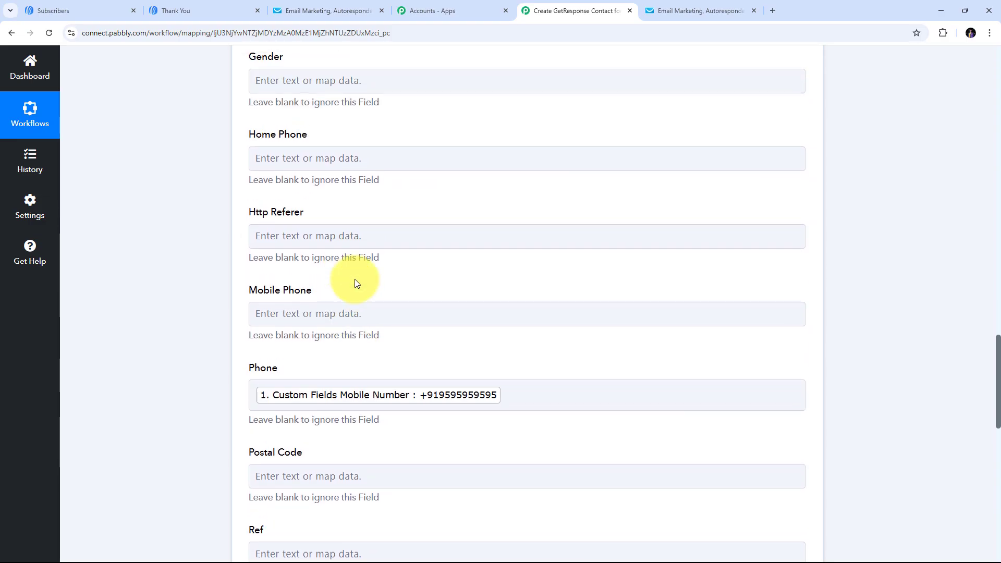
scroll(355, 282, up, 11)
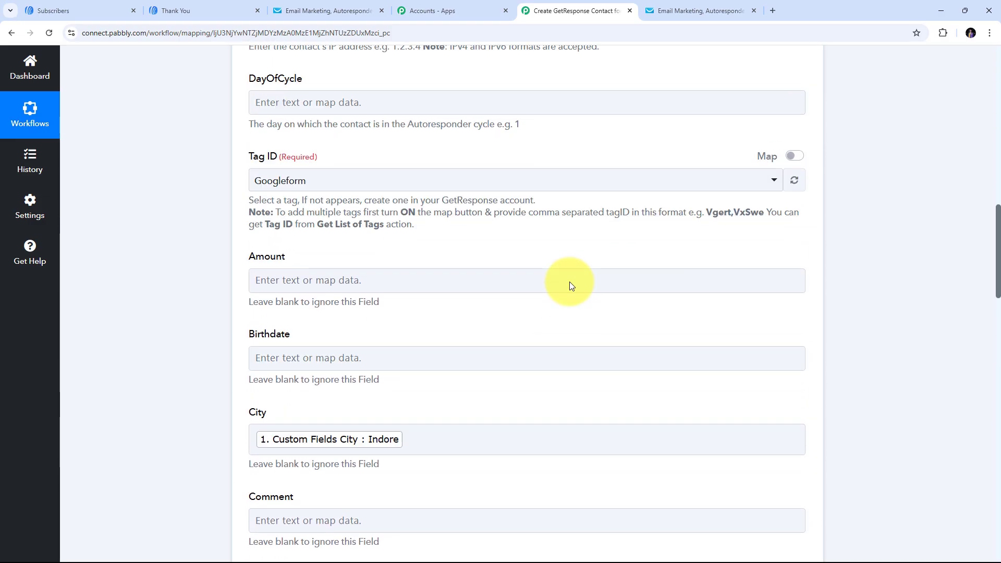
scroll(490, 273, up, 5)
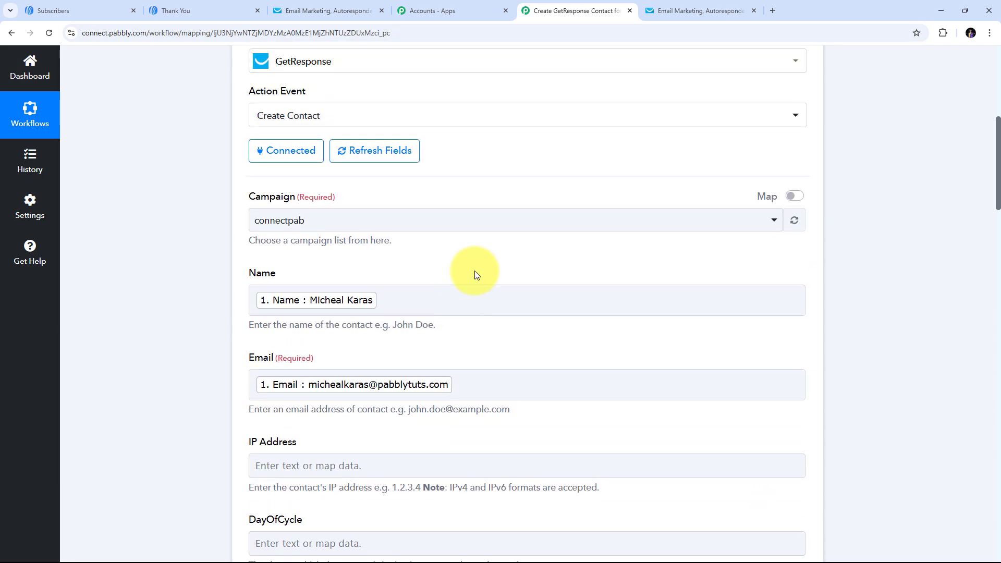
scroll(475, 275, down, 17)
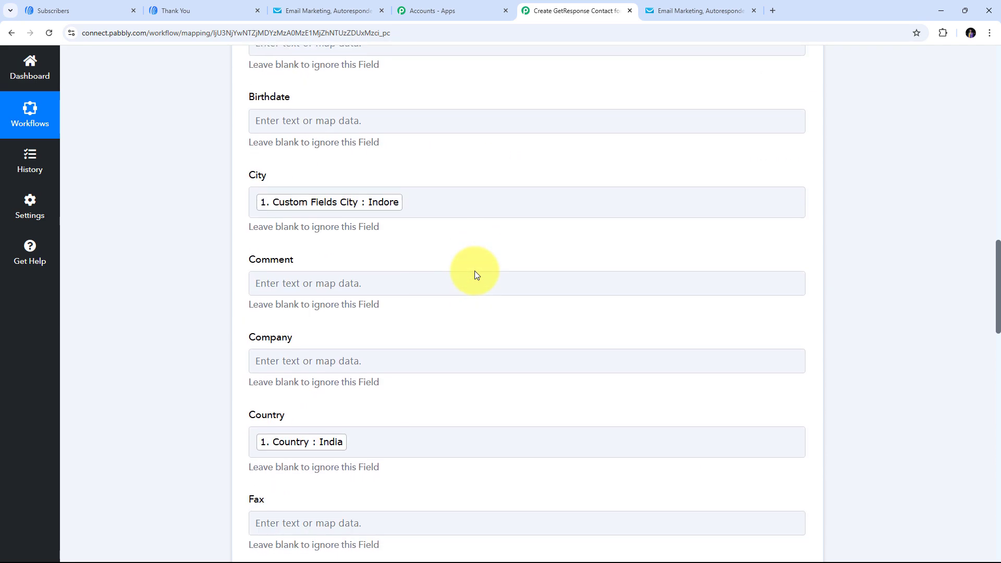
scroll(475, 275, down, 7)
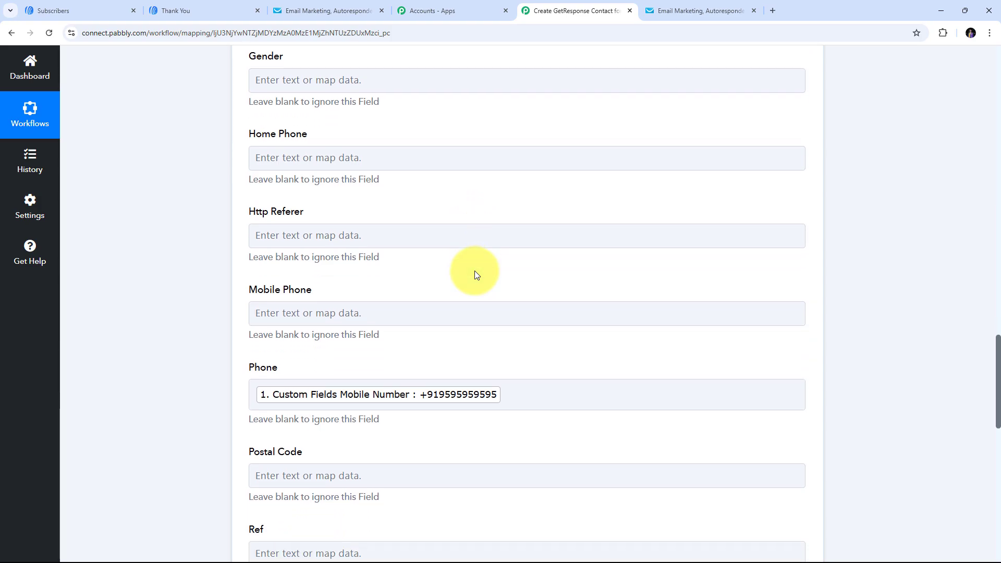
scroll(476, 274, down, 1)
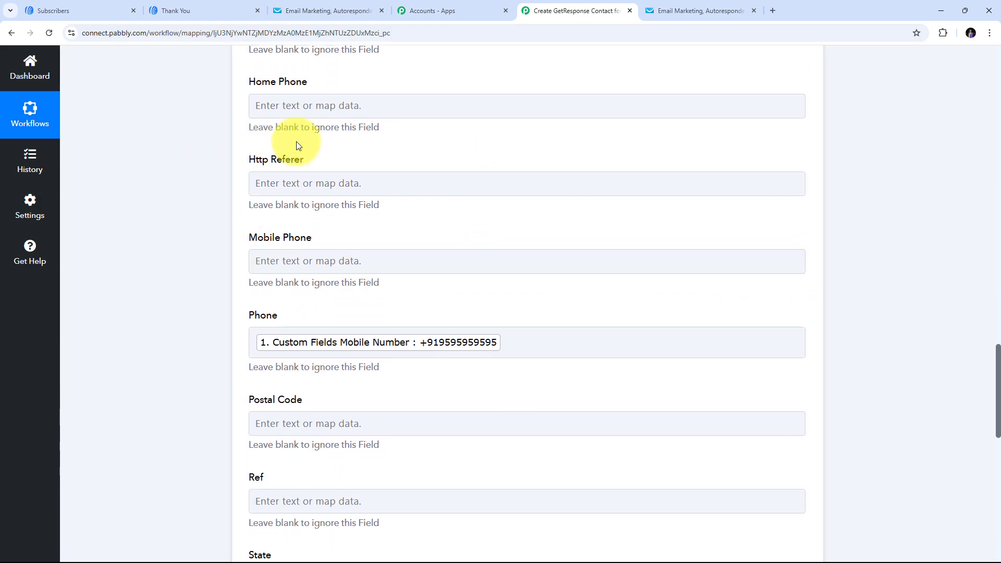
click(336, 182)
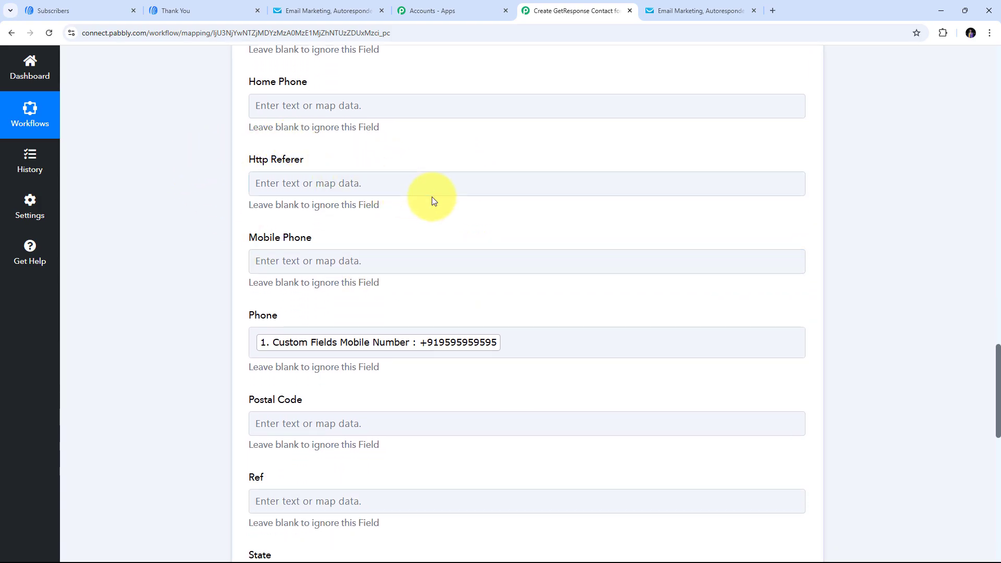
scroll(520, 190, down, 2)
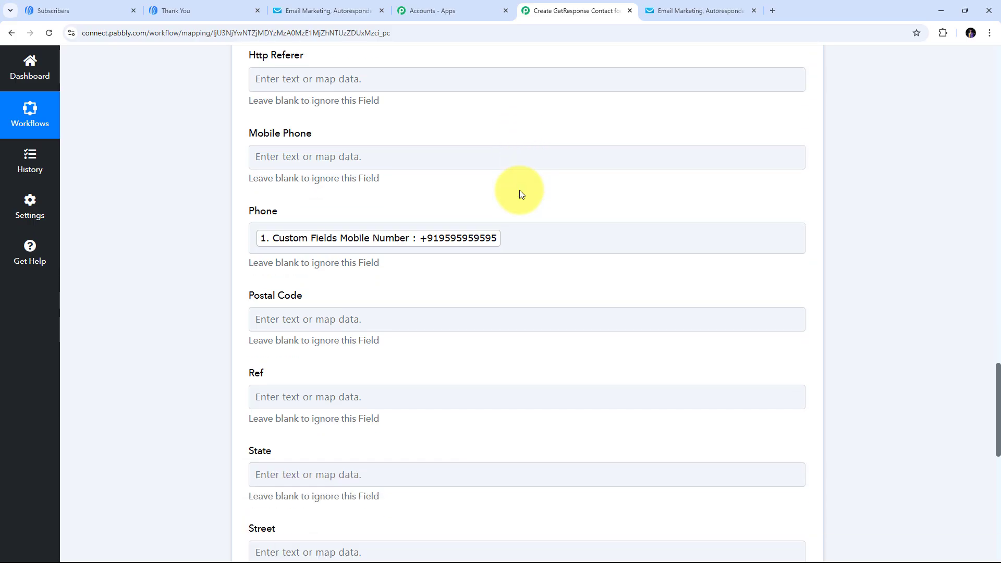
scroll(519, 190, up, 2)
scroll(508, 223, up, 12)
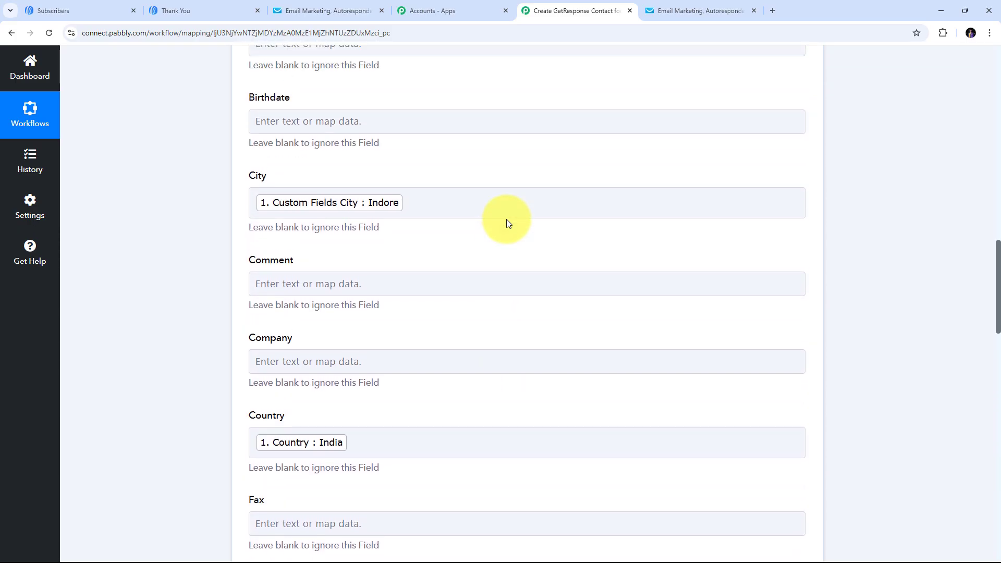
scroll(508, 223, down, 2)
scroll(508, 224, down, 8)
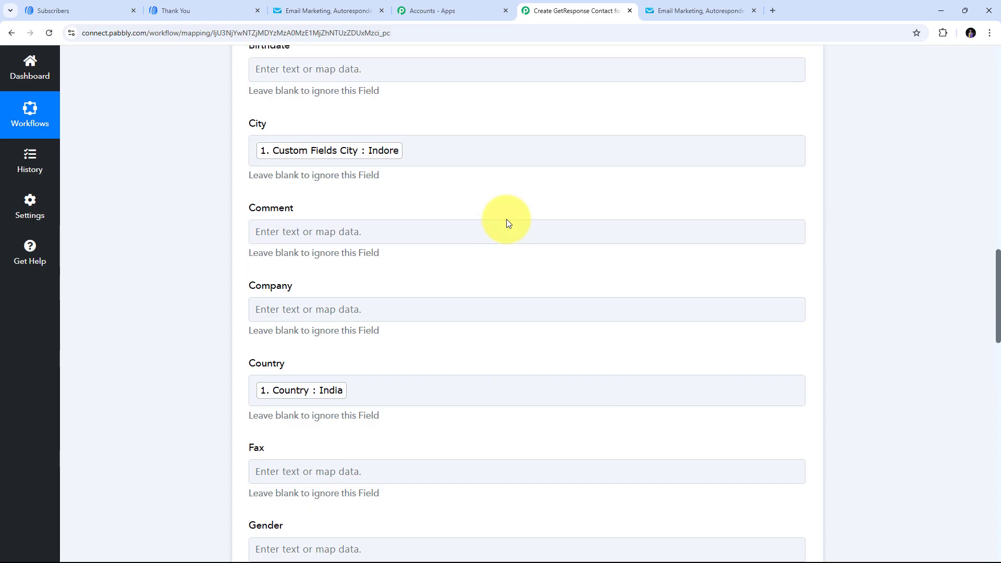
scroll(509, 223, down, 2)
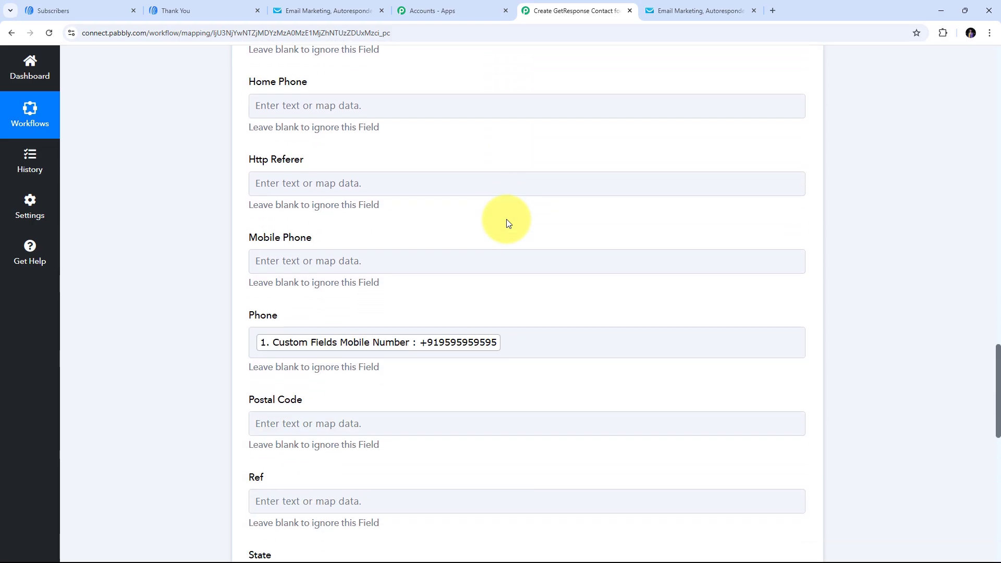
scroll(509, 223, down, 2)
click(509, 223)
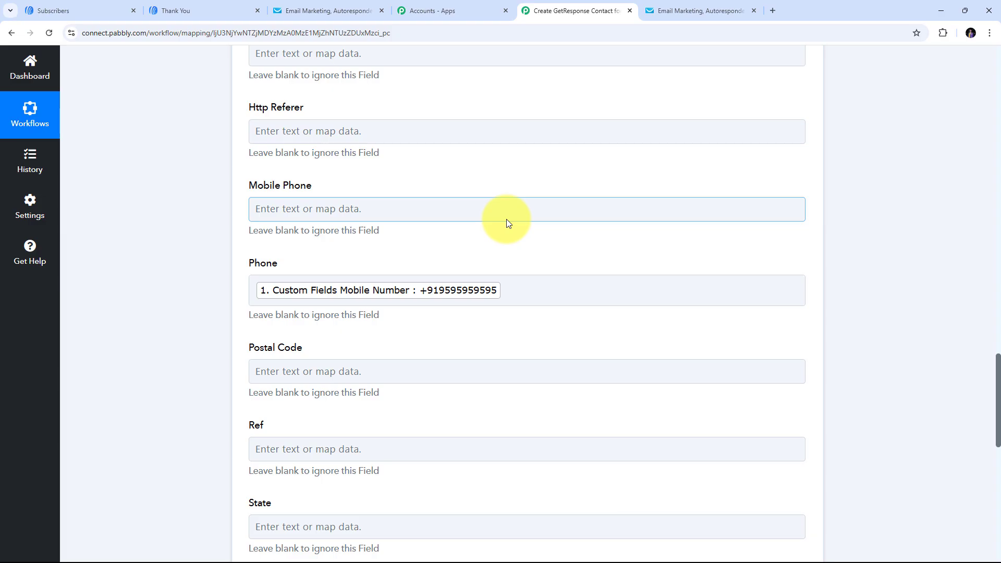
- Save the Create Contact step, run a test returning status 202, and switch to GetResponse
scroll(505, 219, up, 1)
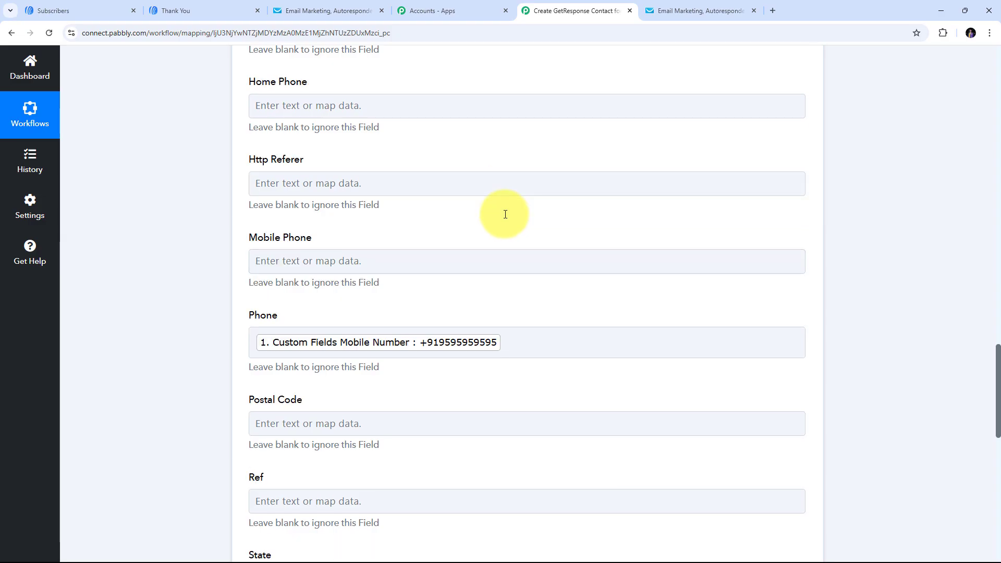
scroll(506, 214, down, 10)
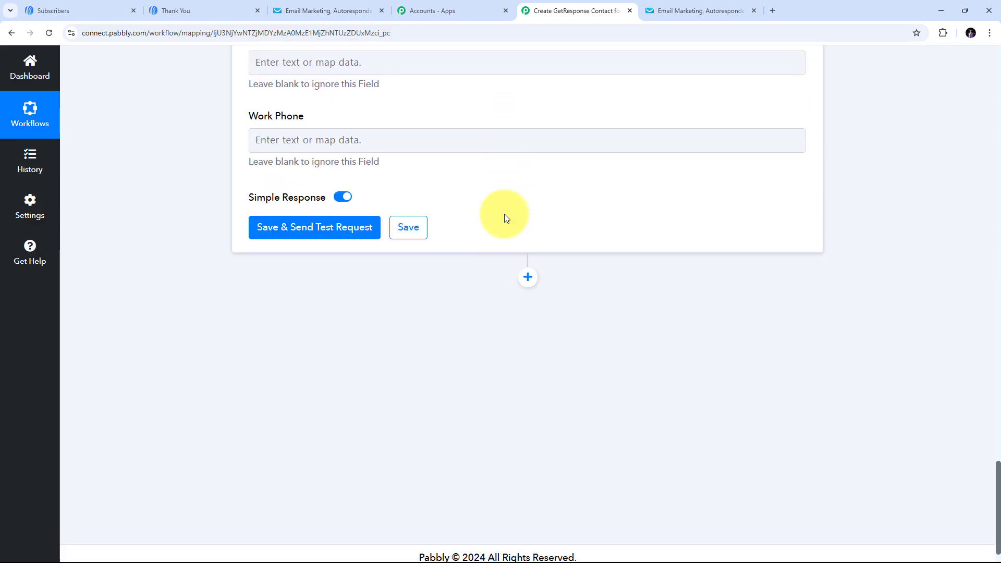
click(318, 225)
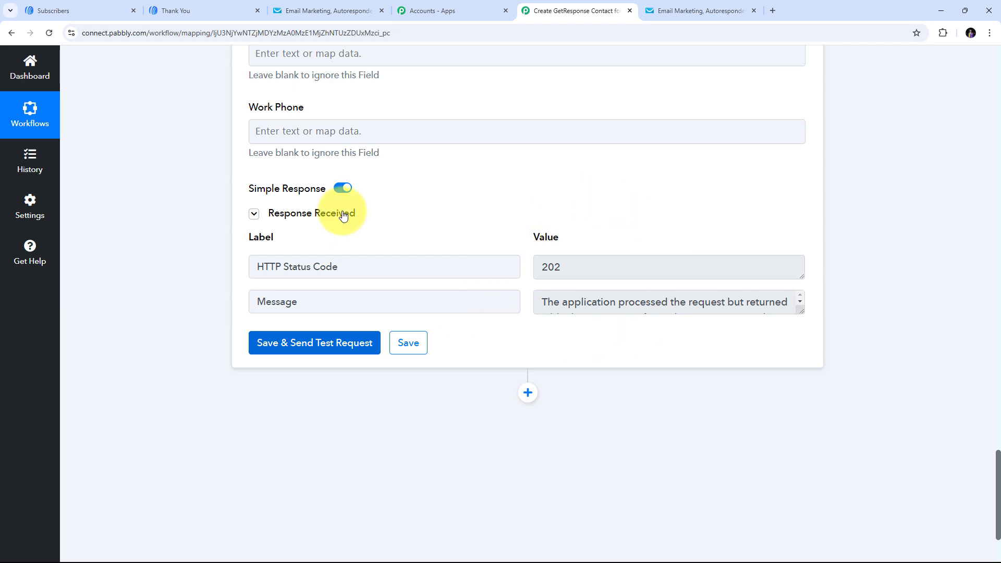
click(334, 14)
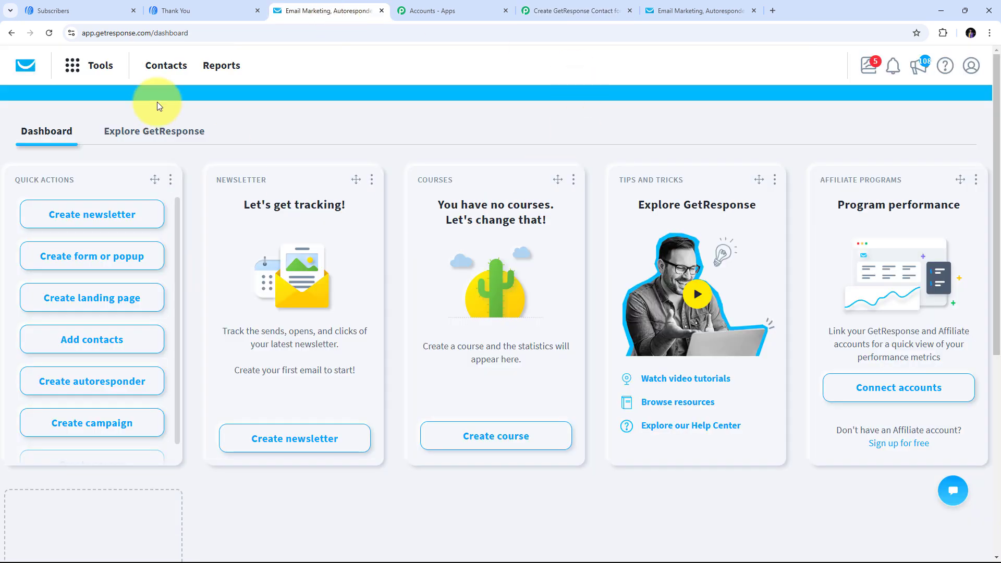
- Open the newest contact's record from GetResponse's connectpab contact list
click(167, 68)
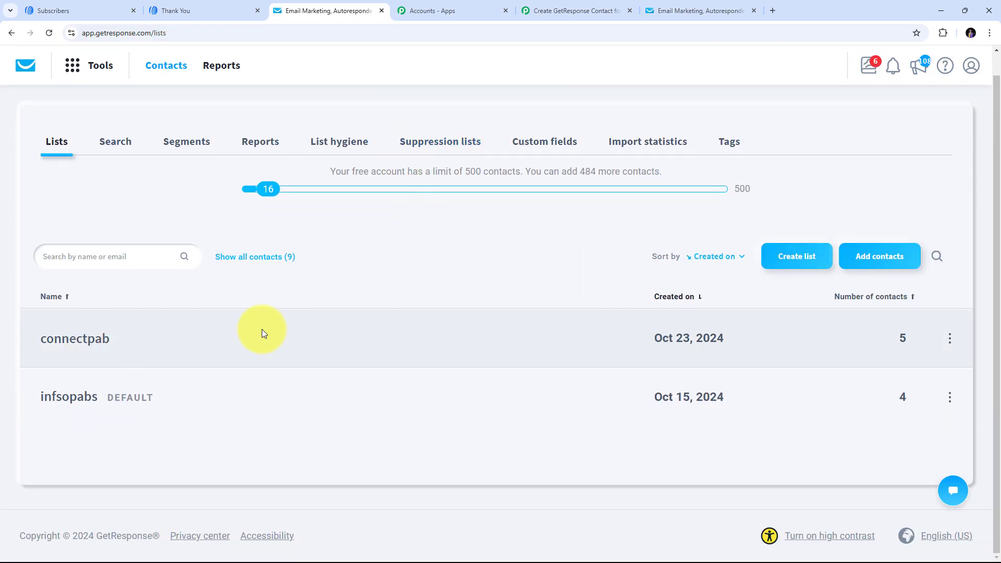
click(74, 341)
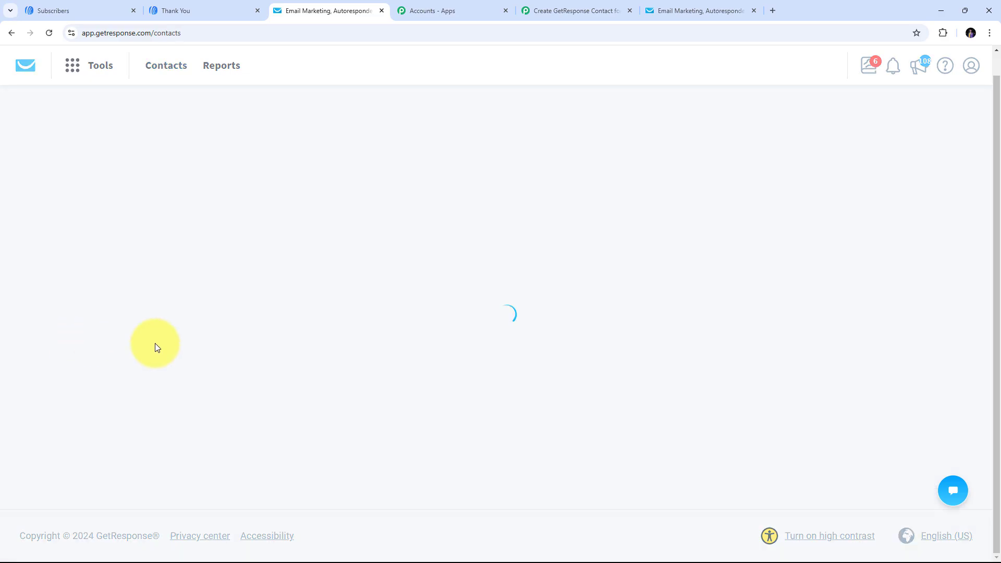
scroll(501, 214, down, 1)
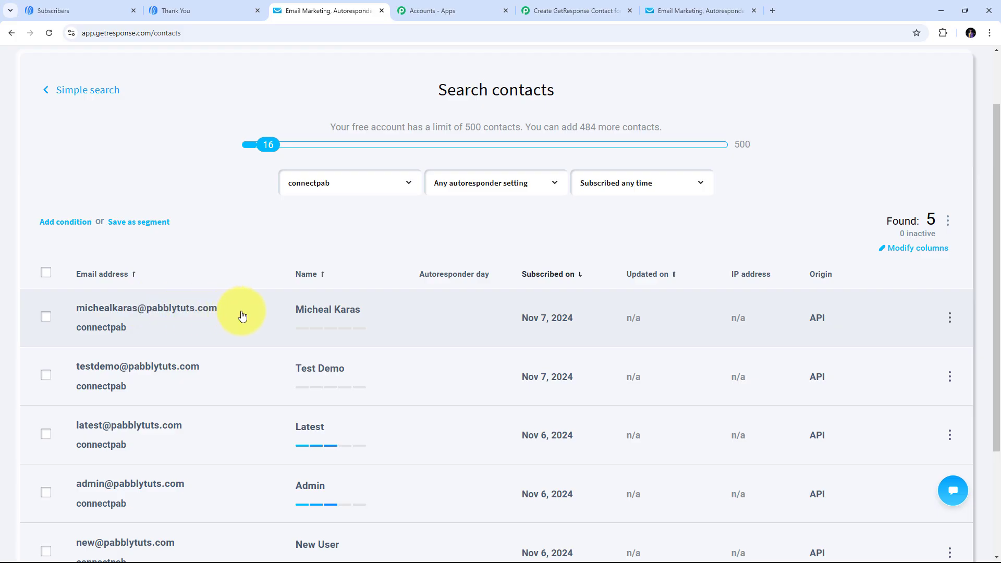
click(320, 313)
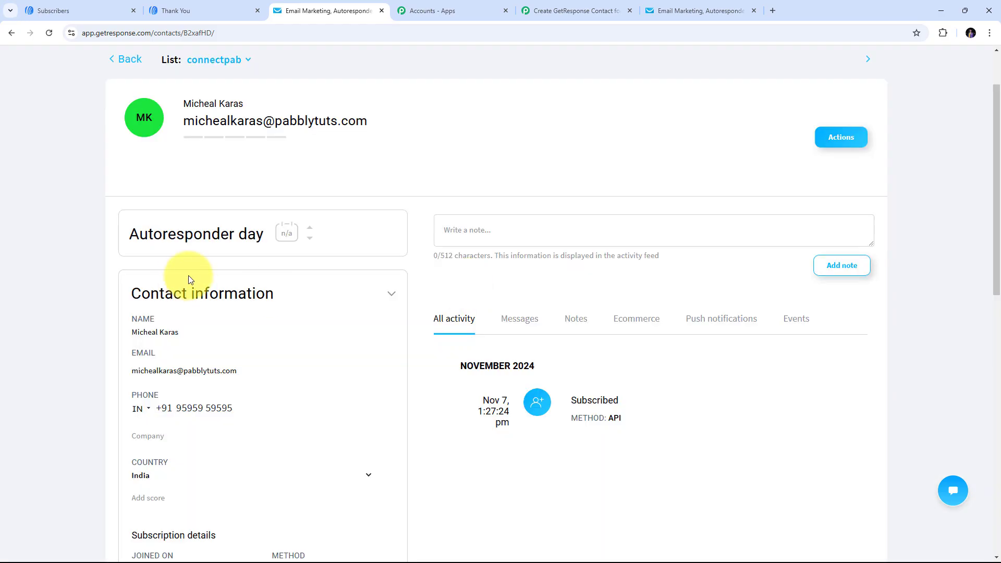
- Check the contact's name, email, phone, country India and city Indore against the AWeber subscriber
scroll(349, 259, down, 1)
scroll(349, 258, down, 1)
click(208, 226)
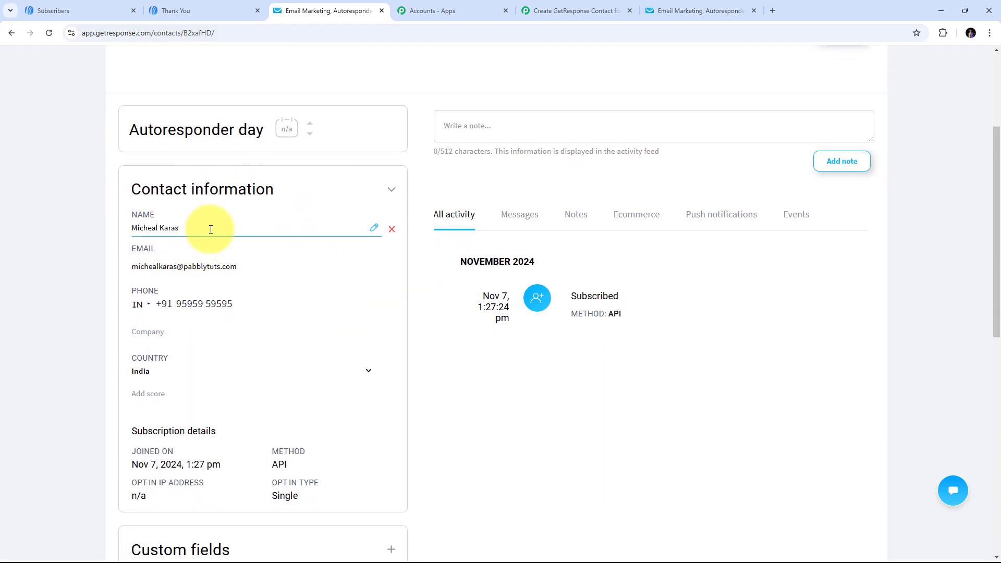
drag(208, 226, 87, 225)
click(99, 265)
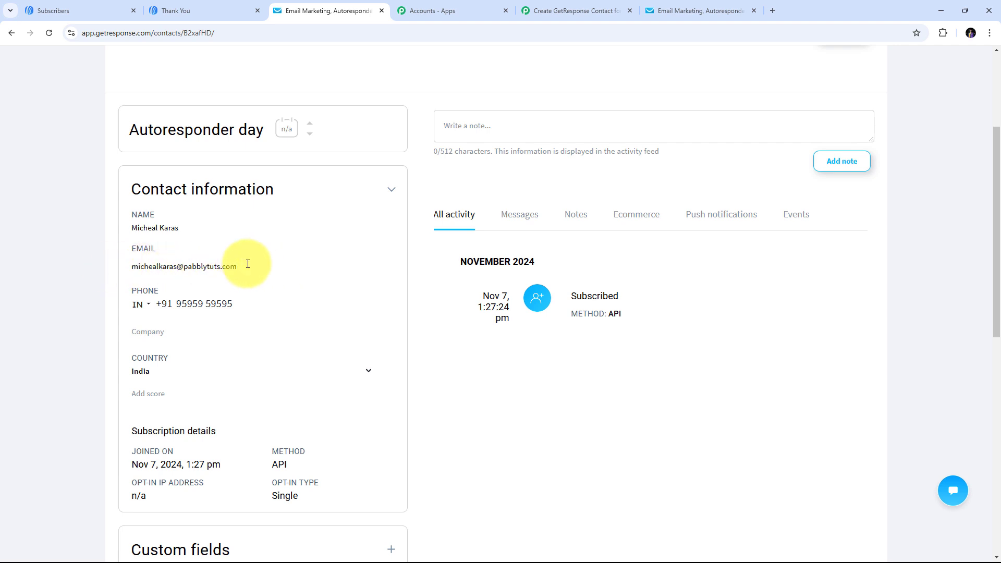
click(131, 307)
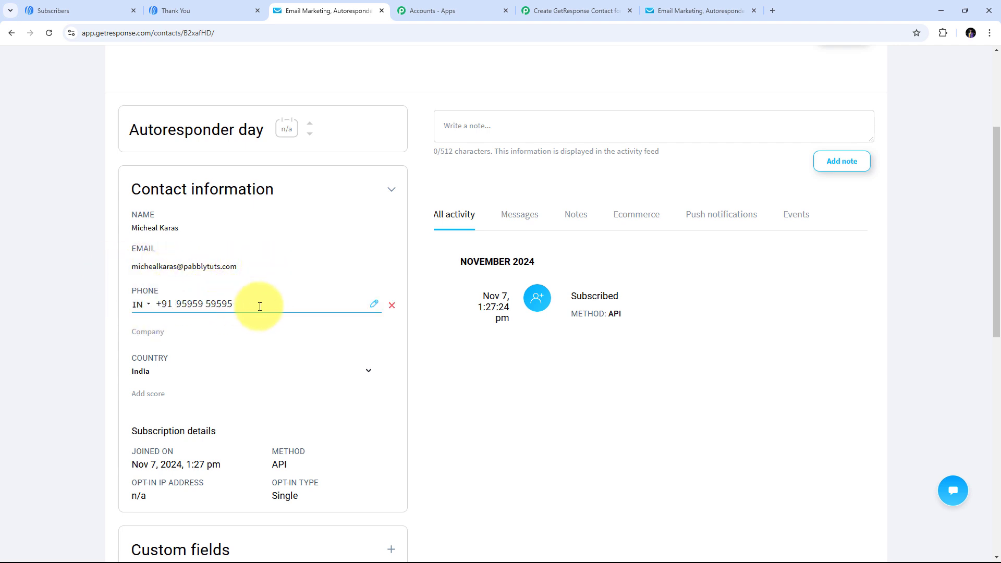
scroll(198, 368, down, 2)
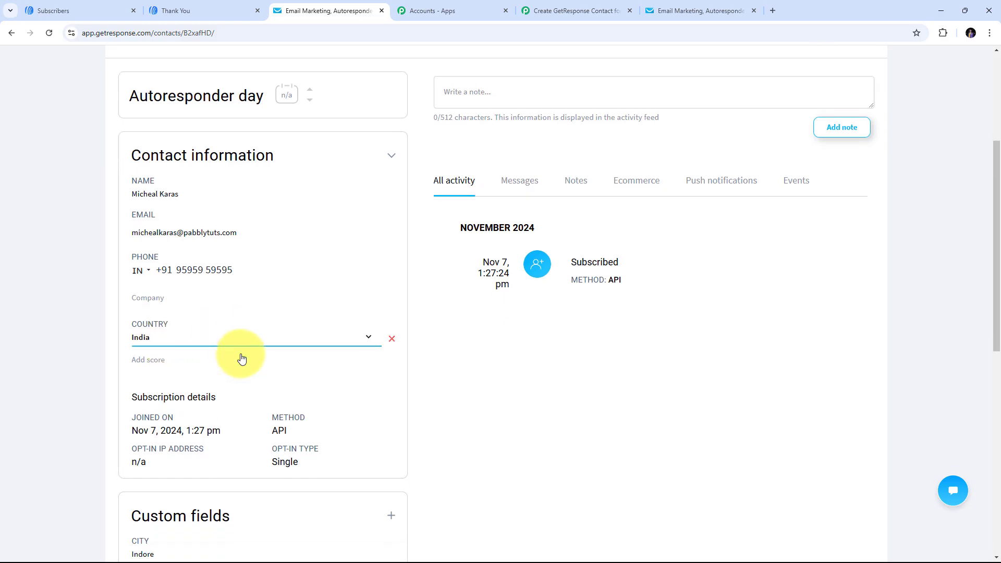
scroll(255, 347, down, 3)
scroll(250, 349, up, 1)
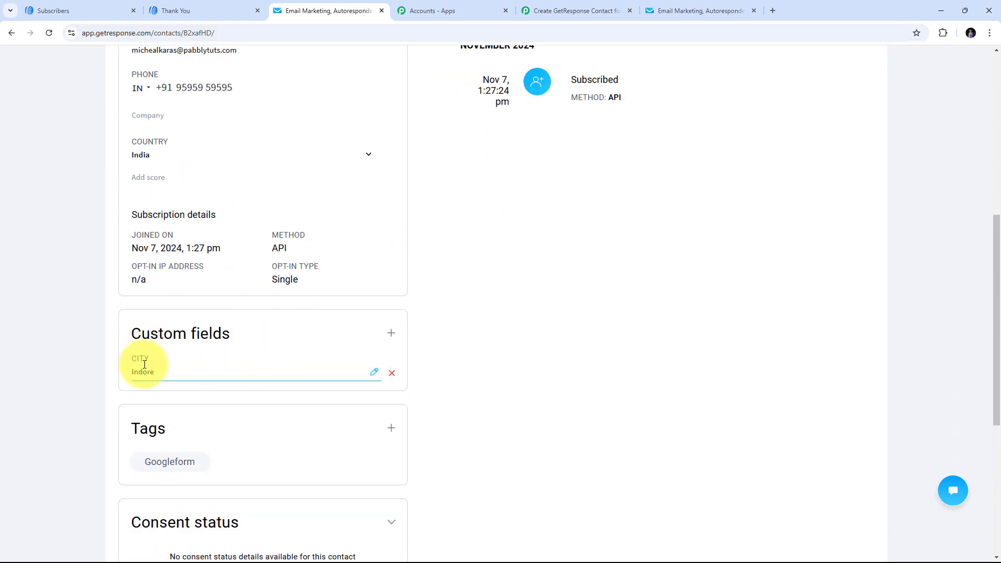
scroll(224, 363, up, 4)
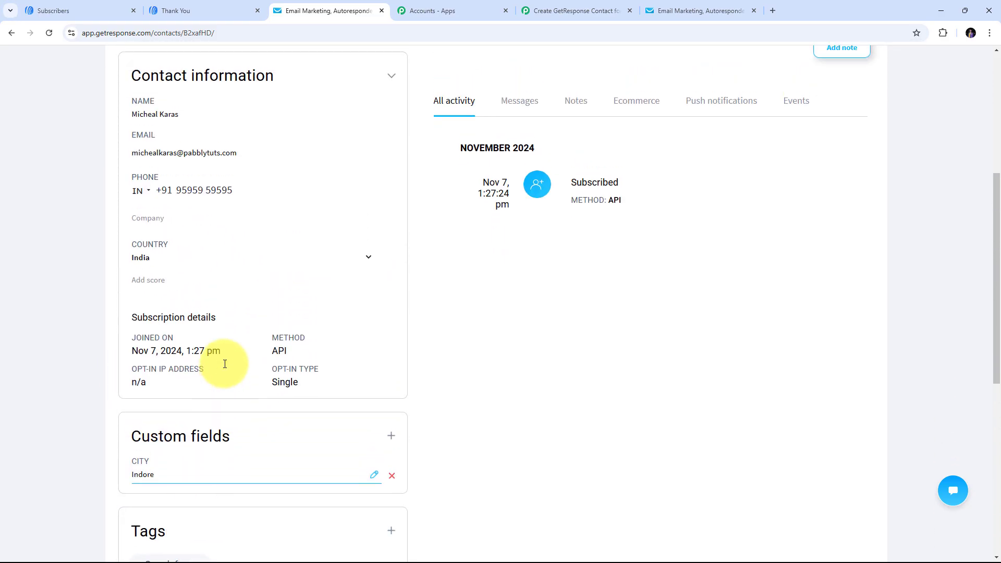
scroll(229, 368, up, 1)
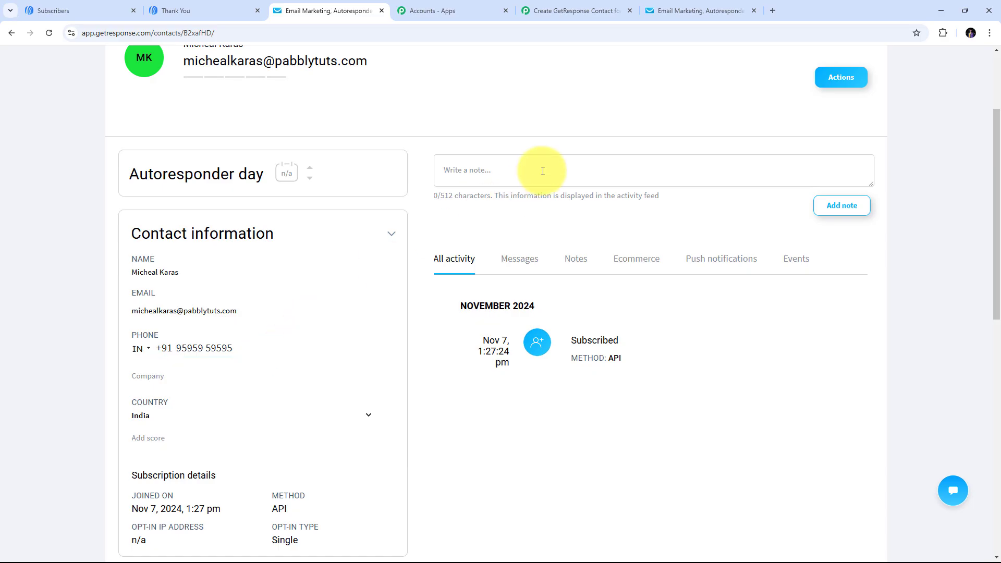
click(51, 10)
click(309, 6)
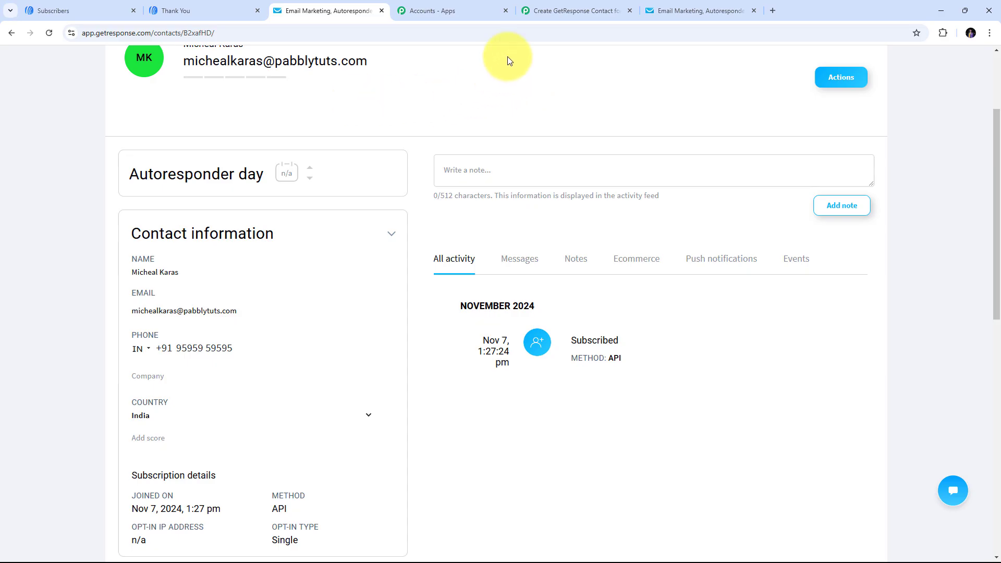
- Return to the Pabbly workflow and collapse the GetResponse action step
click(558, 7)
scroll(589, 100, up, 15)
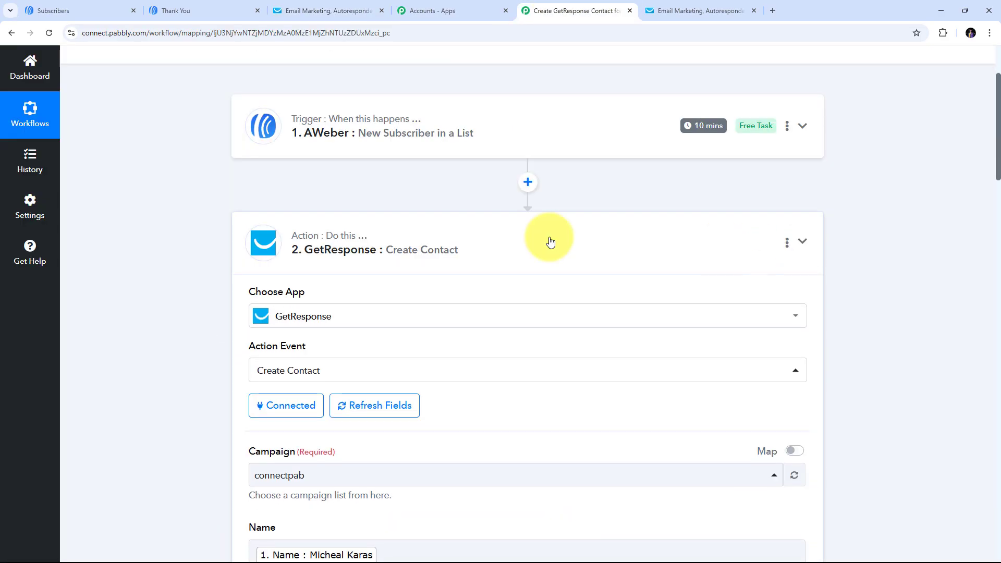
click(547, 242)
scroll(183, 219, up, 3)
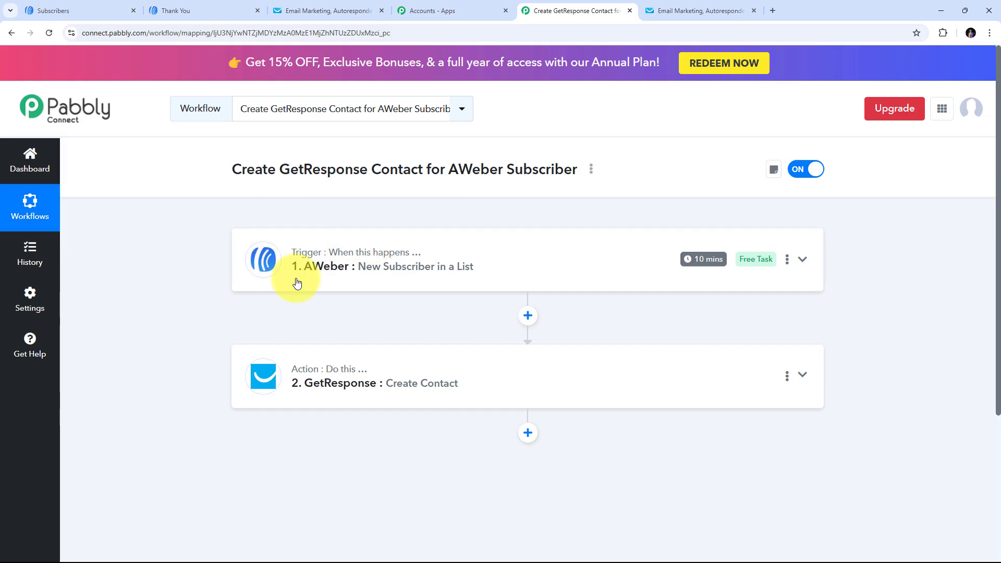